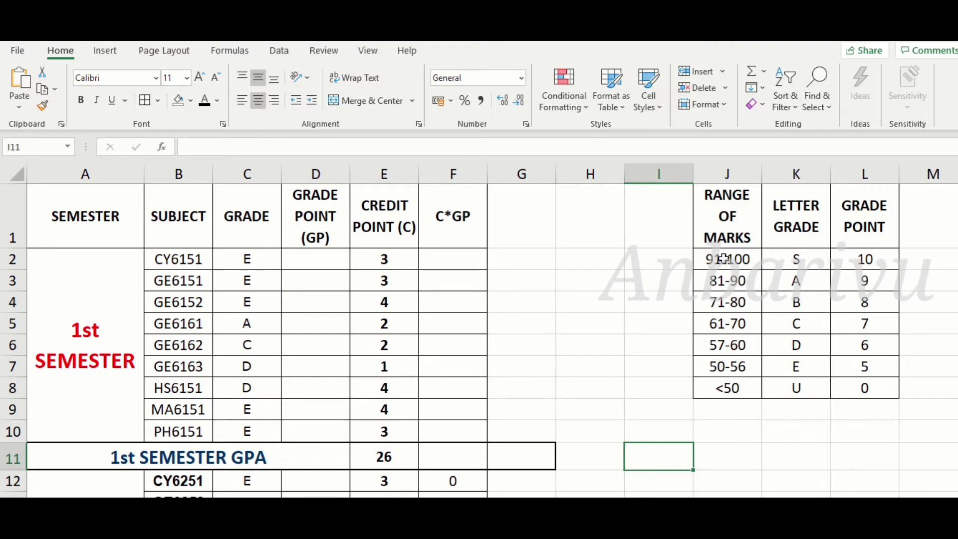
# Review the grade scale: 91-100 earns 10, A is 9, B is 8, C is 7
pyautogui.click(724, 258)
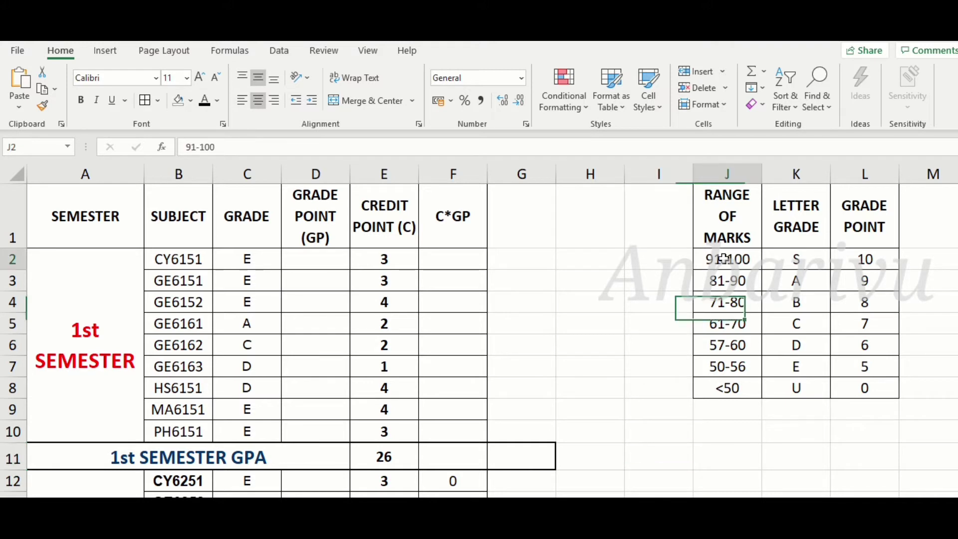
pyautogui.click(855, 253)
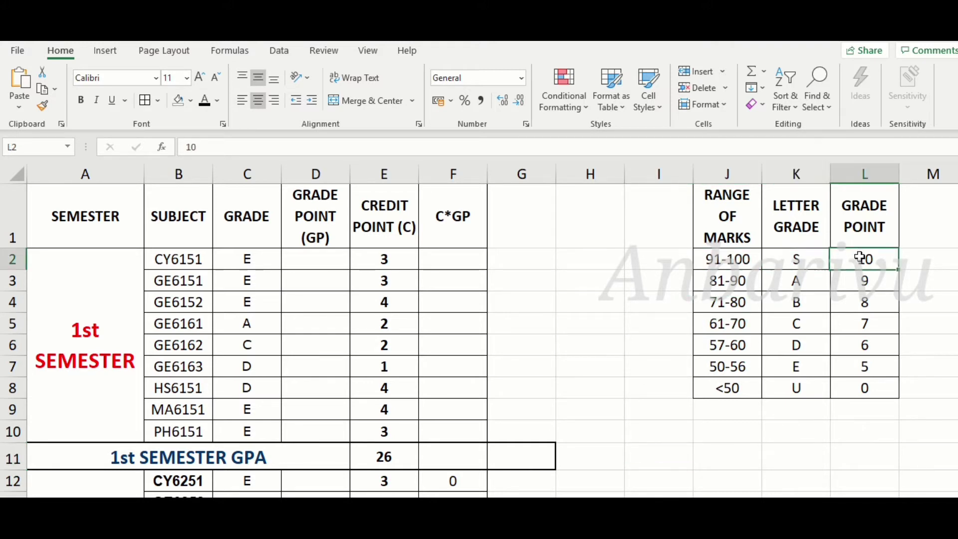
pyautogui.click(741, 281)
pyautogui.click(795, 282)
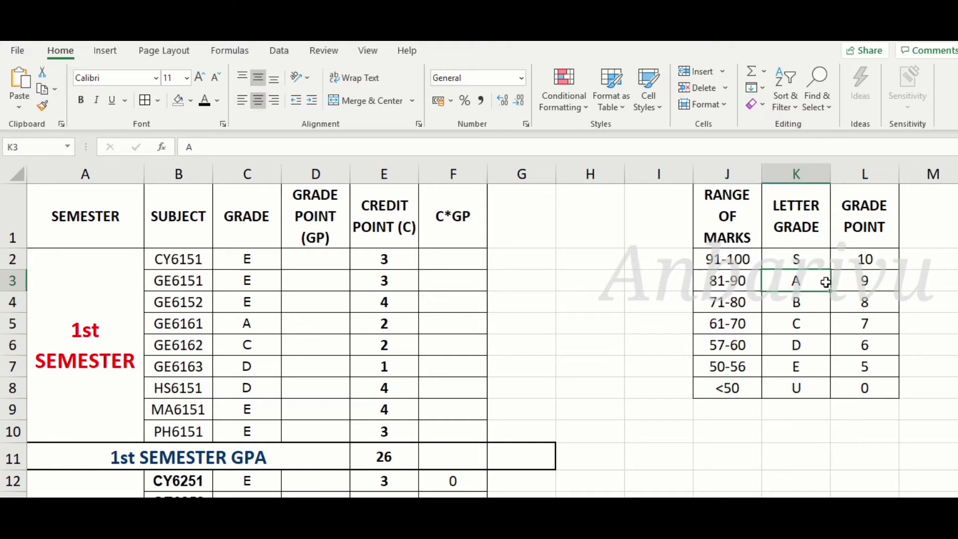
pyautogui.click(850, 286)
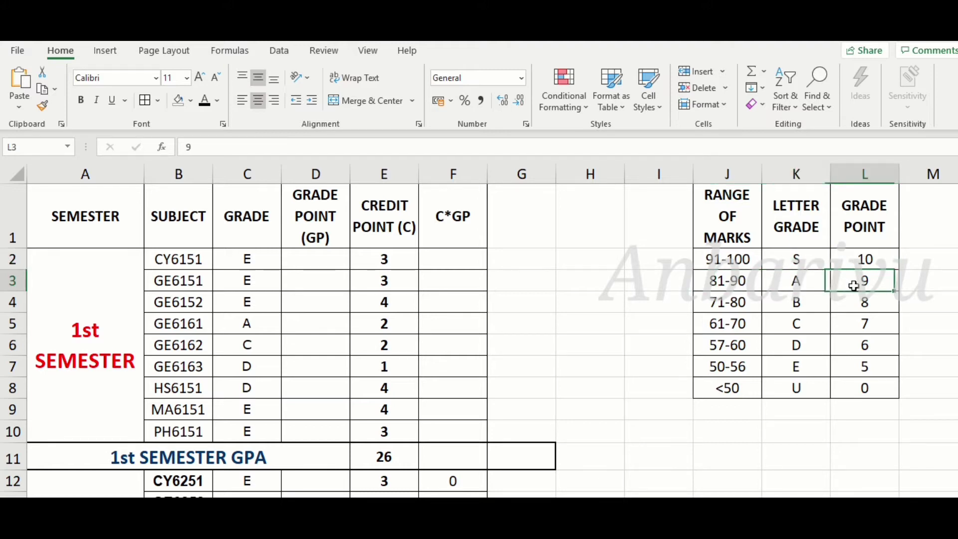
pyautogui.click(742, 303)
pyautogui.click(784, 303)
pyautogui.click(853, 301)
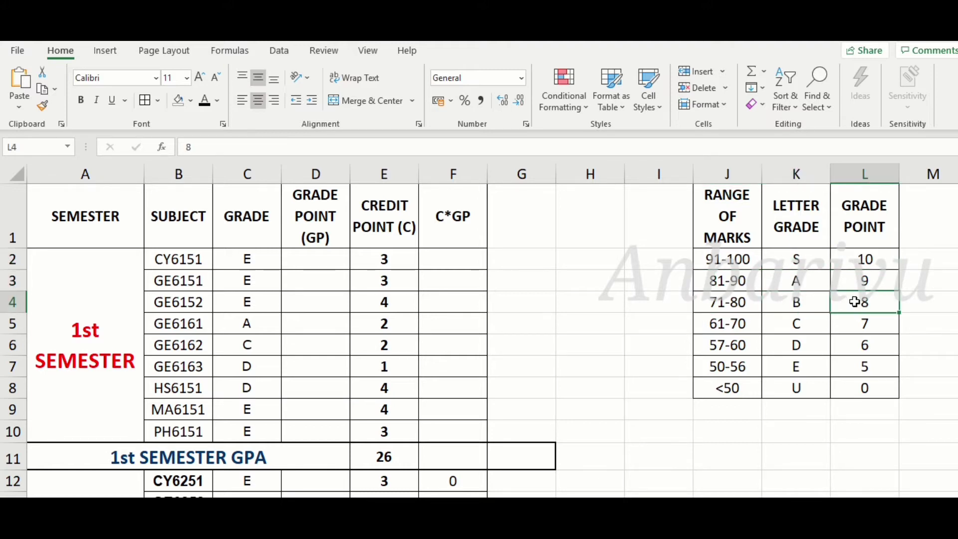
pyautogui.click(740, 321)
pyautogui.click(788, 325)
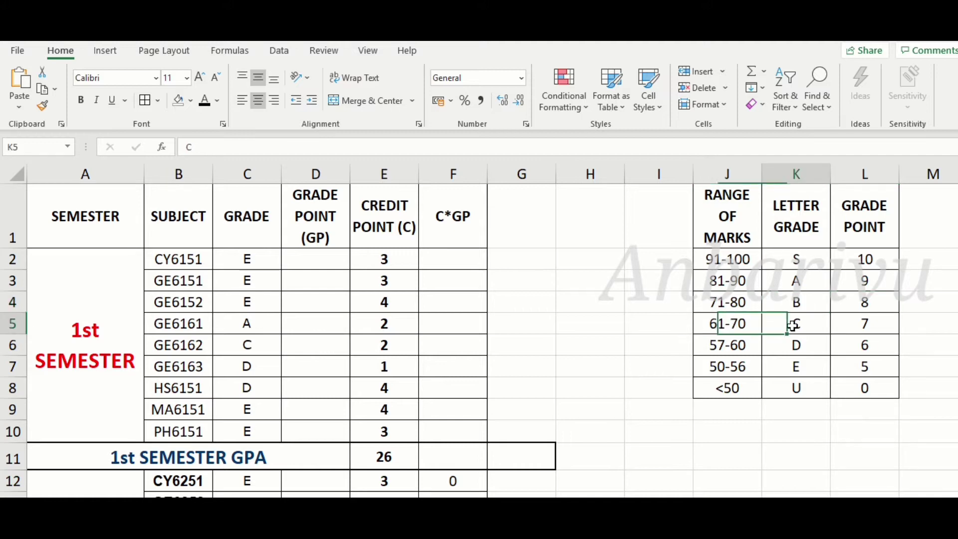
pyautogui.click(854, 323)
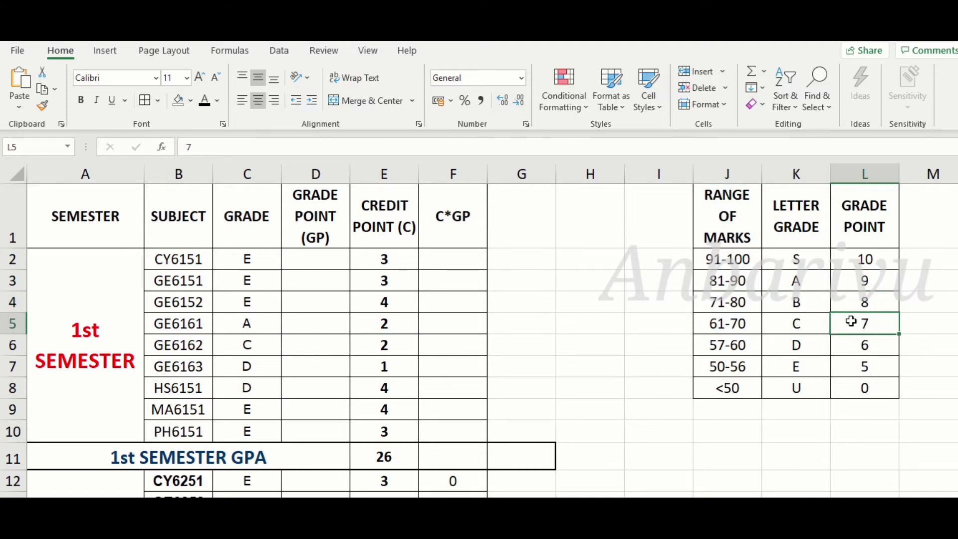
# Review the rest of the scale: D is 6, E is 5, below 50 is U with 0
pyautogui.click(747, 346)
pyautogui.click(795, 345)
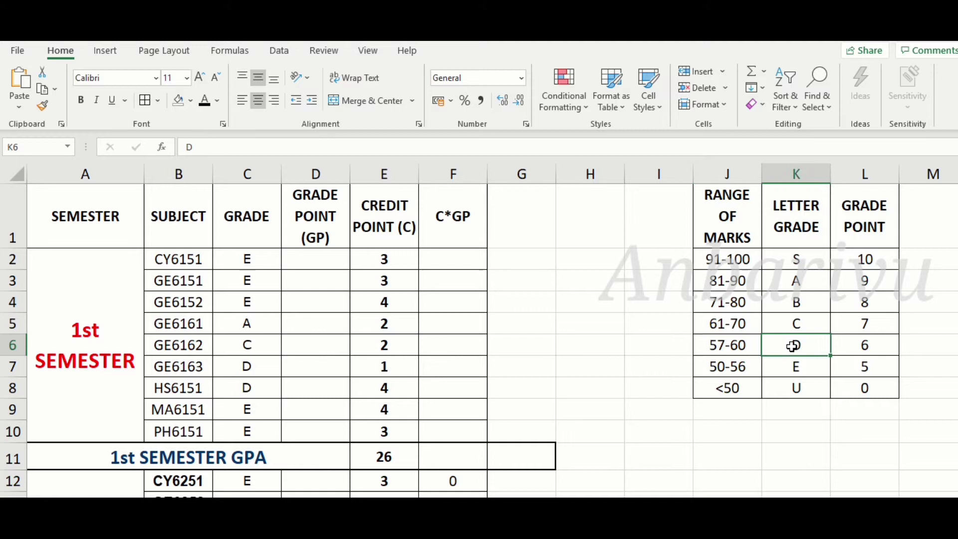
pyautogui.click(855, 346)
pyautogui.click(738, 366)
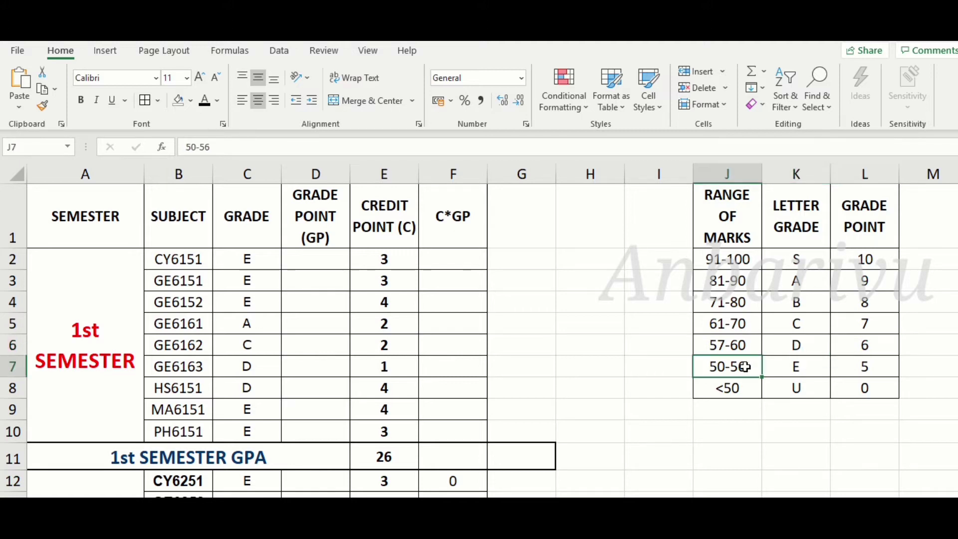
pyautogui.click(793, 366)
pyautogui.click(858, 367)
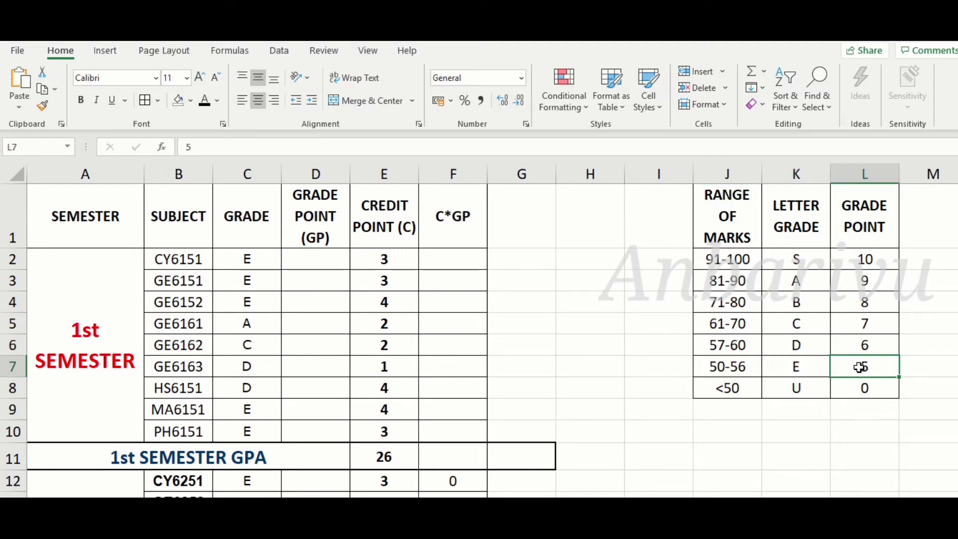
pyautogui.click(748, 390)
pyautogui.click(795, 388)
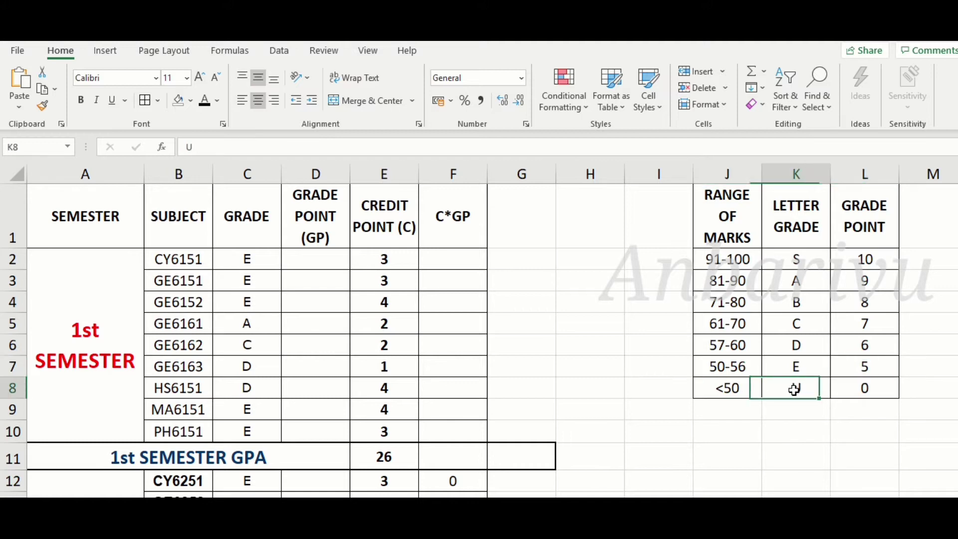
pyautogui.click(865, 389)
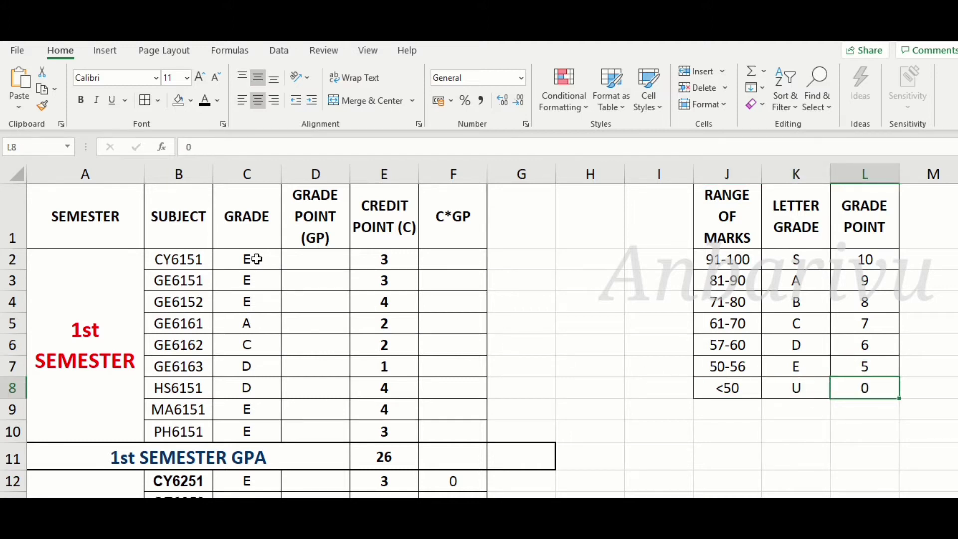
# Enter grade points 5, 5, 5, 9 in D2:D5 after reviewing the C2:C10 grades
pyautogui.moveTo(256, 259); pyautogui.dragTo(255, 434)
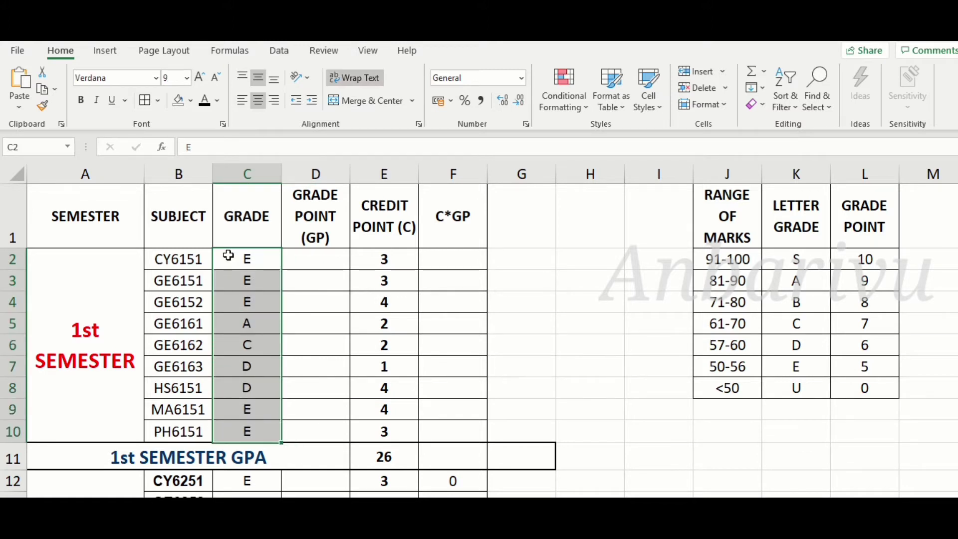
pyautogui.click(320, 261)
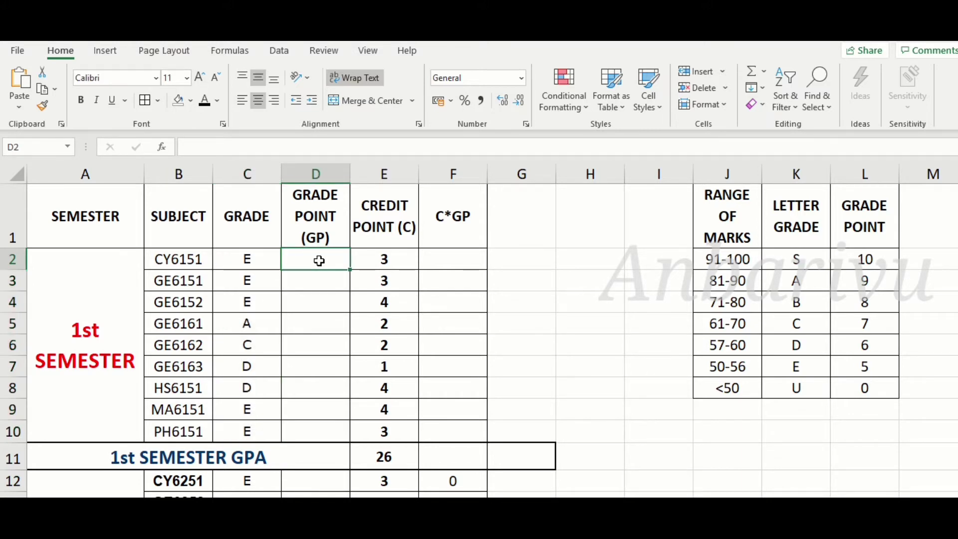
pyautogui.write('5')
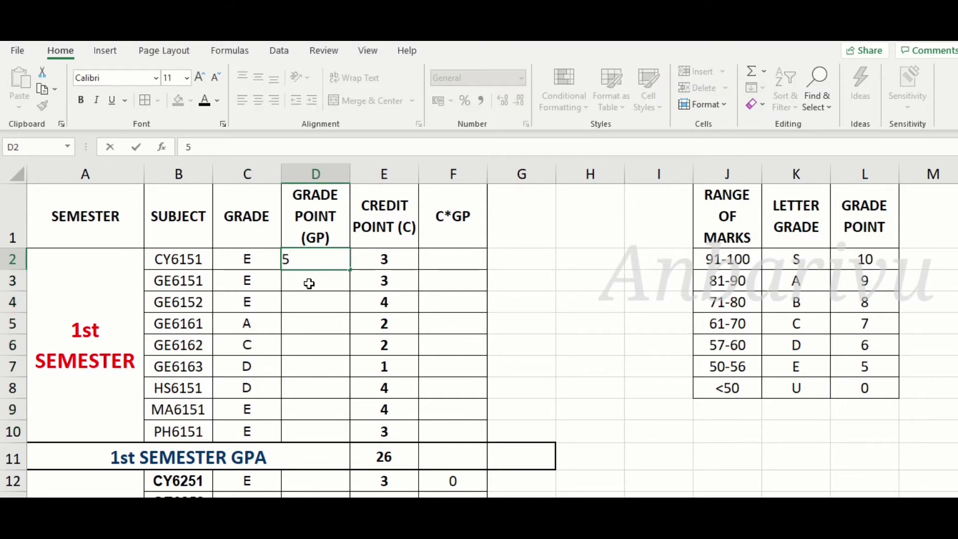
pyautogui.click(309, 282)
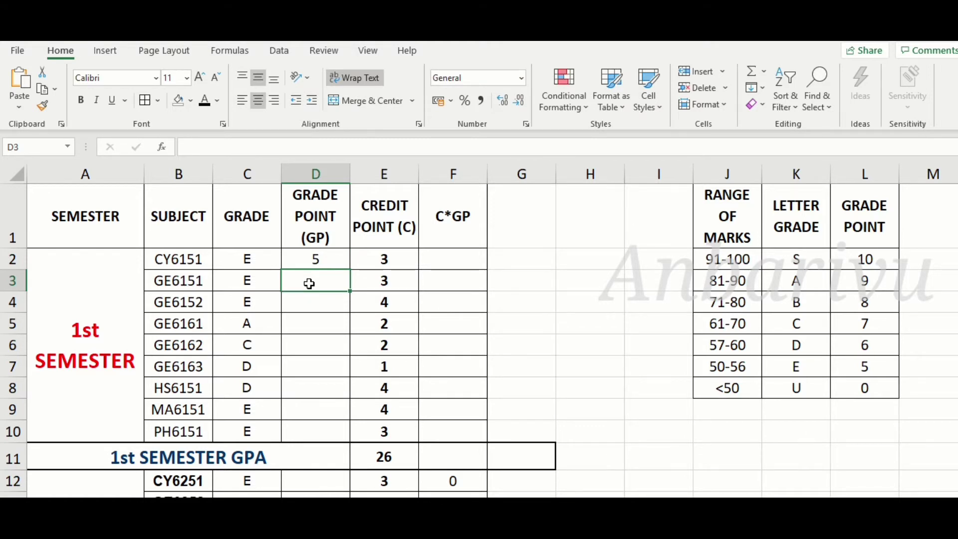
pyautogui.write('5')
pyautogui.click(304, 302)
pyautogui.write('5')
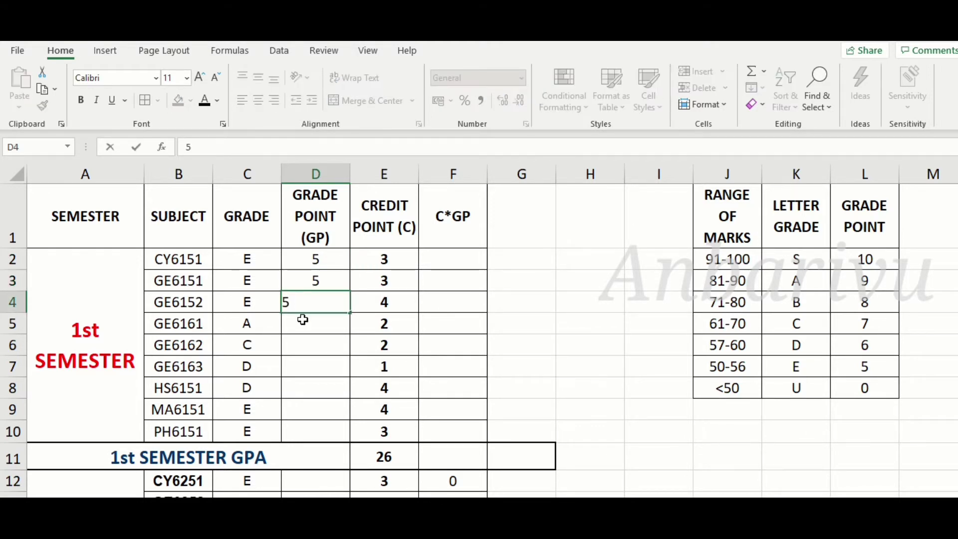
pyautogui.click(303, 320)
pyautogui.write('9')
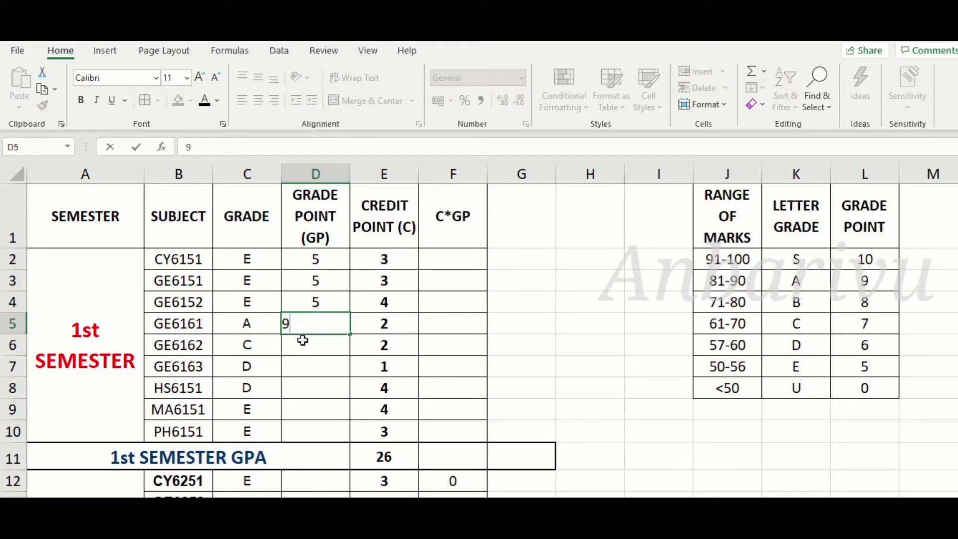
pyautogui.click(304, 344)
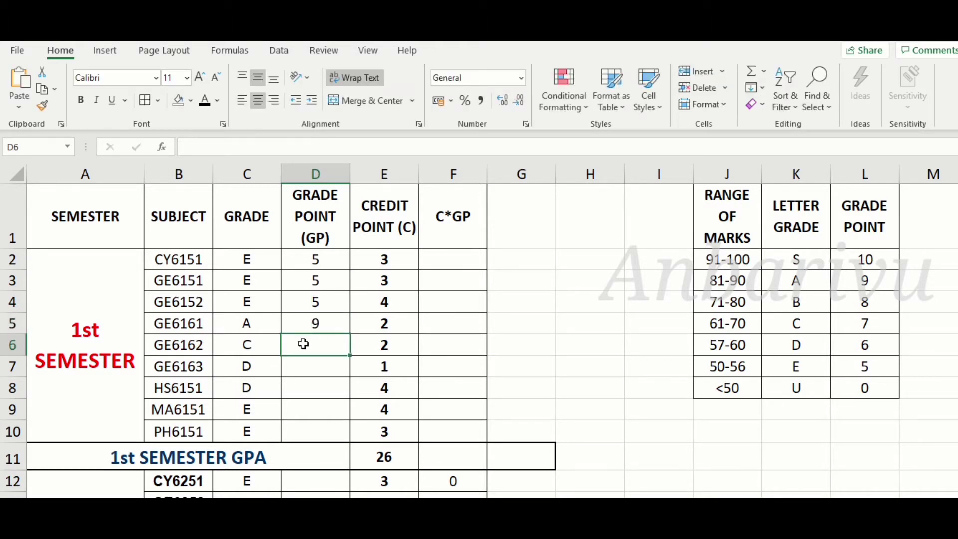
# Enter grade points 7, 6, 6, 5, 5 in D6:D10
pyautogui.write('7')
pyautogui.click(303, 366)
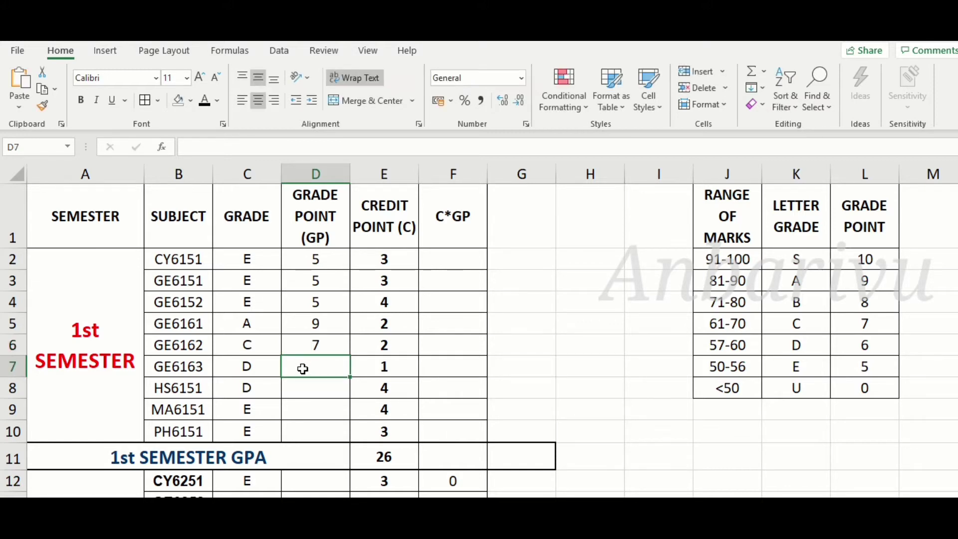
pyautogui.write('6')
pyautogui.click(302, 383)
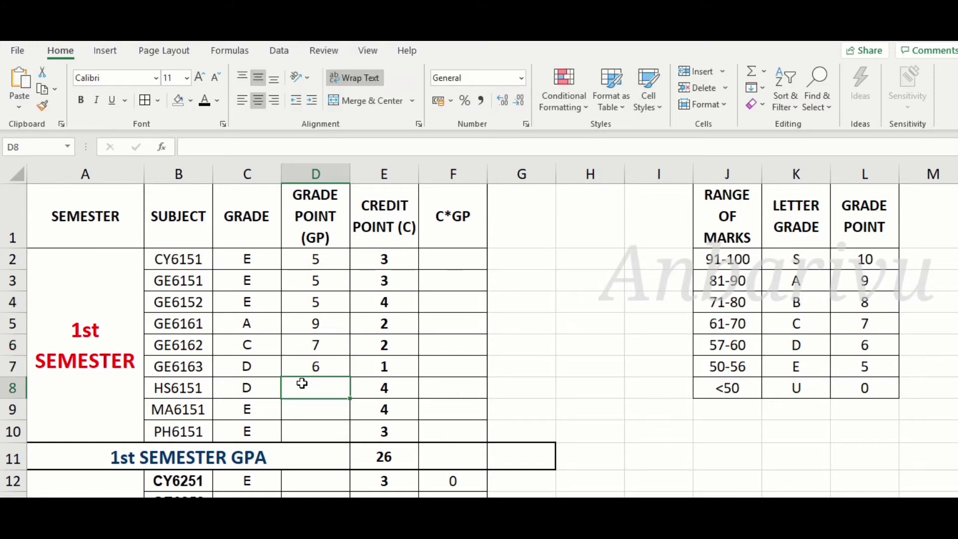
pyautogui.write('6')
pyautogui.click(302, 403)
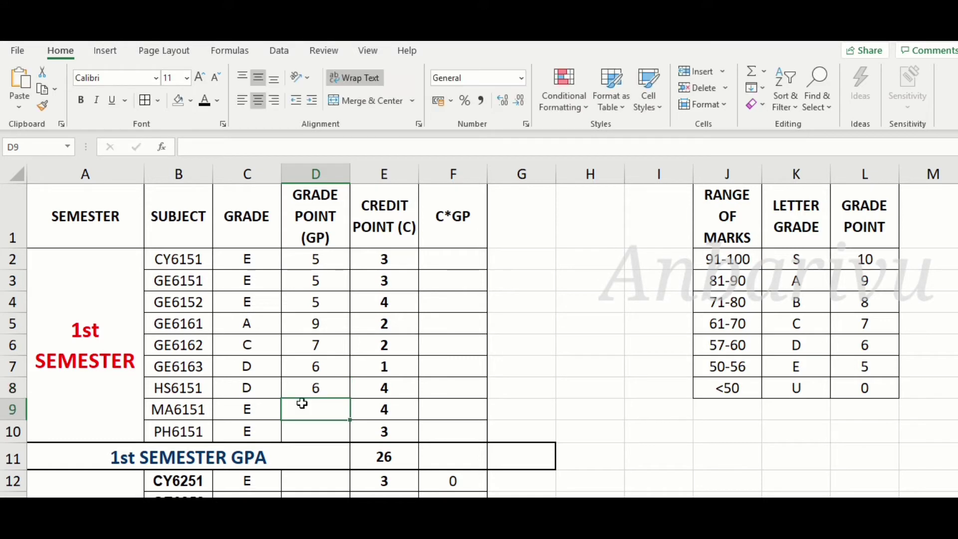
pyautogui.write('5')
pyautogui.click(308, 428)
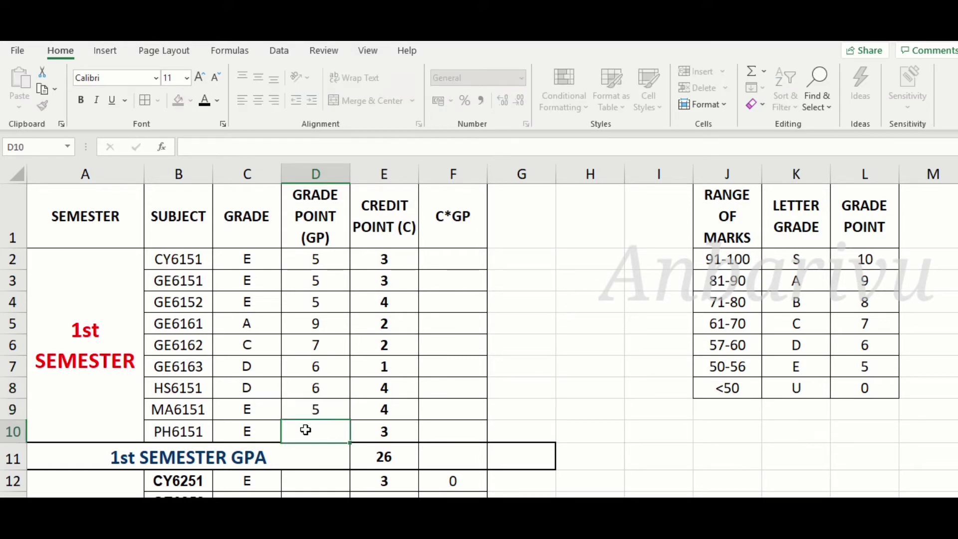
pyautogui.write('5')
pyautogui.click(511, 393)
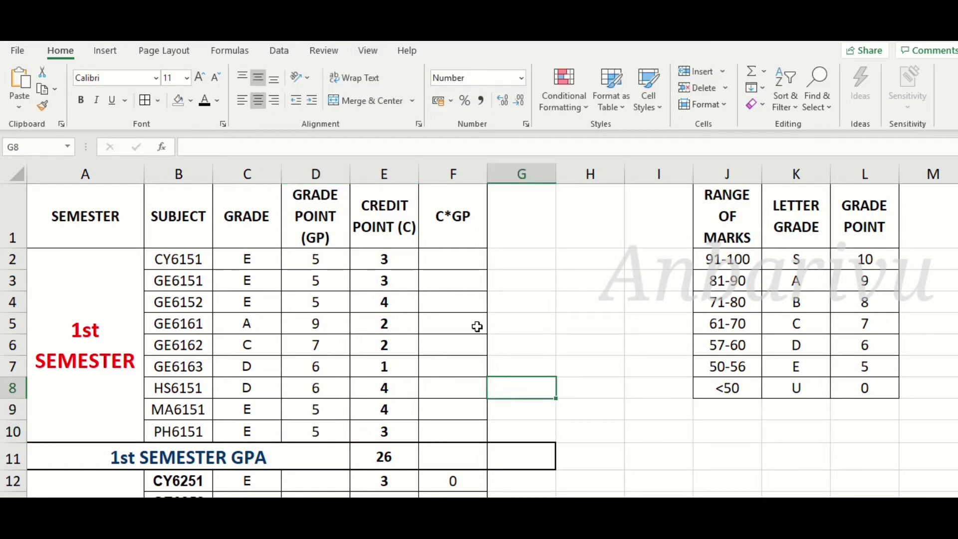
# Enter =E2*D2 in F2 and fill it down to F10
pyautogui.click(450, 260)
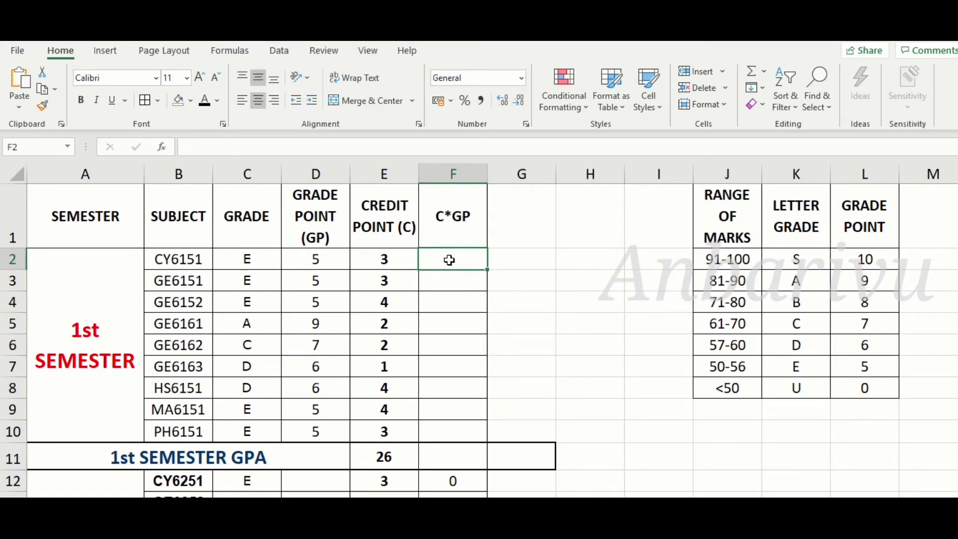
pyautogui.write('=')
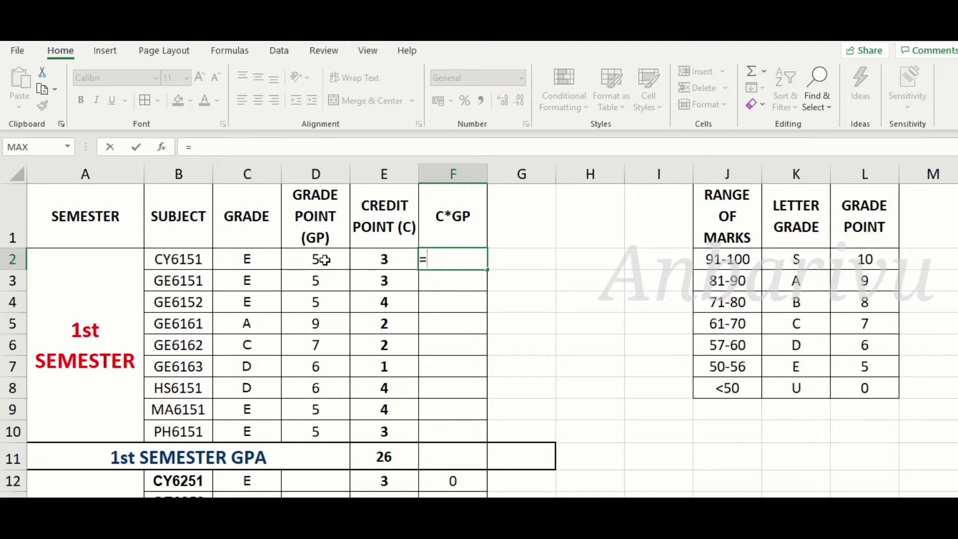
pyautogui.click(388, 257)
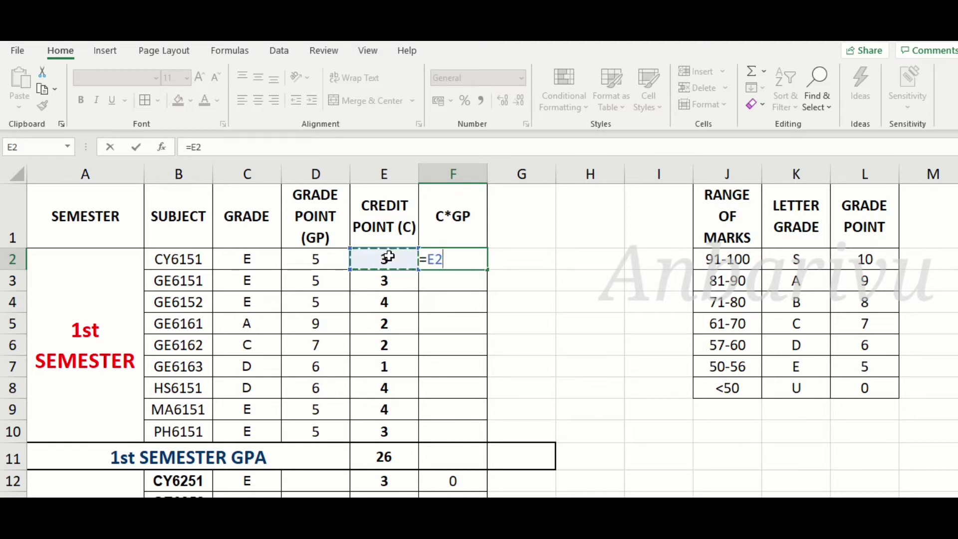
pyautogui.write('*')
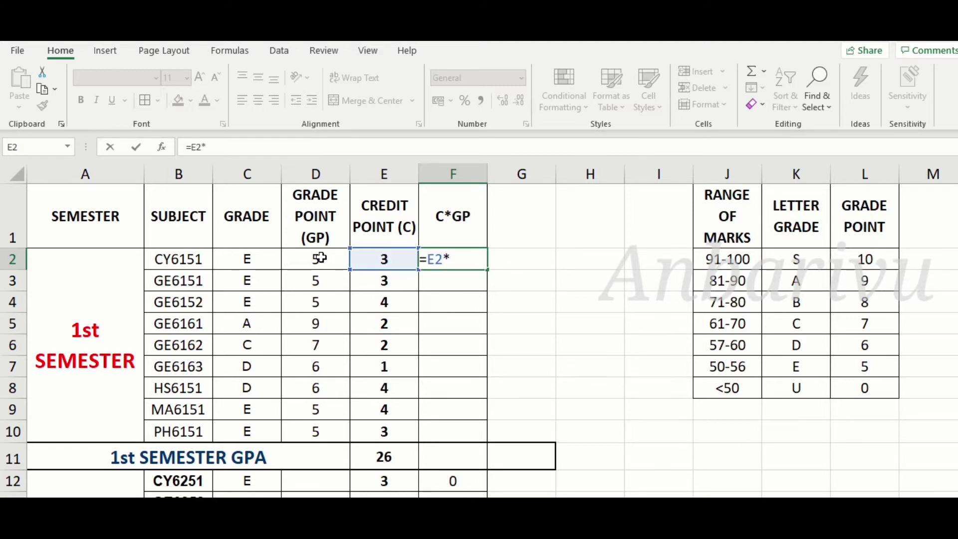
pyautogui.click(320, 258)
pyautogui.press('Return')
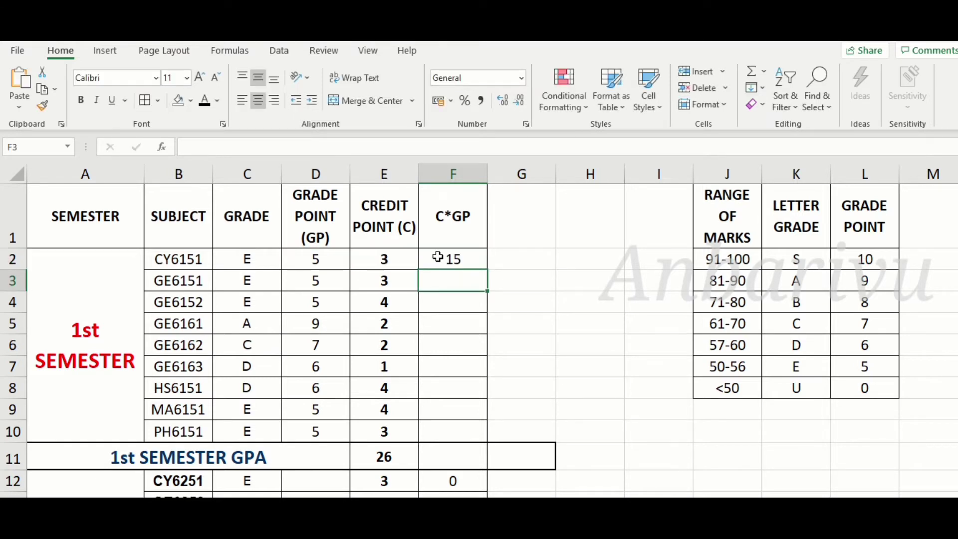
pyautogui.click(440, 258)
pyautogui.moveTo(487, 269); pyautogui.dragTo(485, 443)
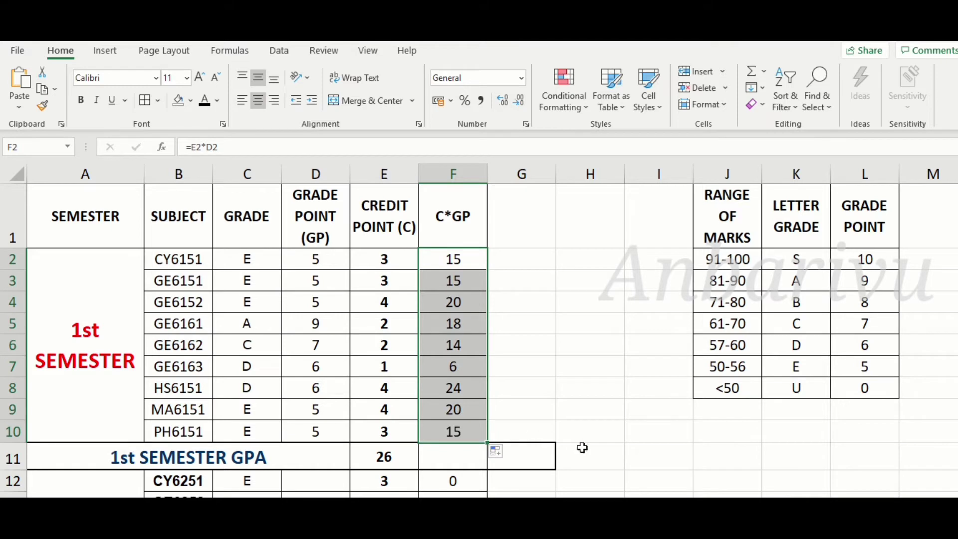
pyautogui.click(582, 448)
pyautogui.click(464, 456)
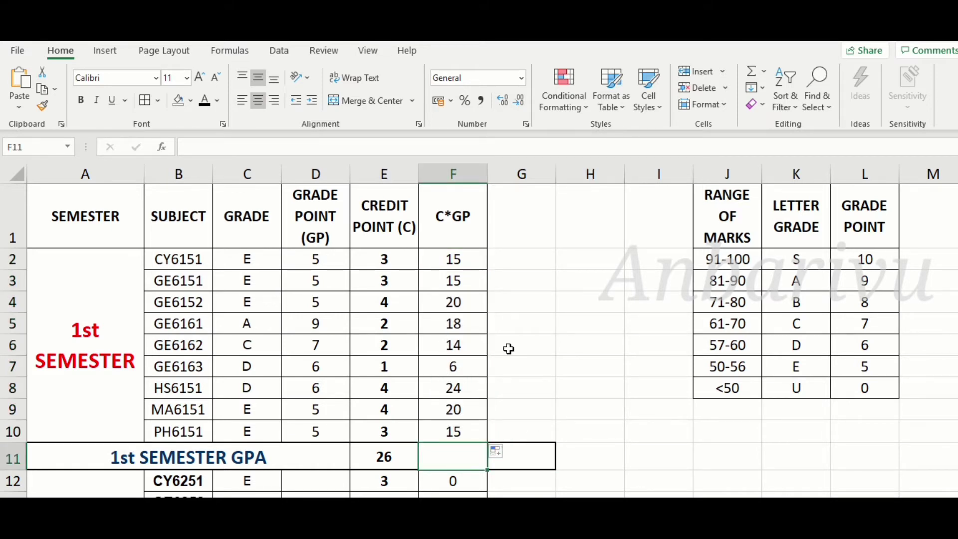
# AutoSum the C*GP column to 147 in F11 and confirm the credit total of 26
pyautogui.click(753, 71)
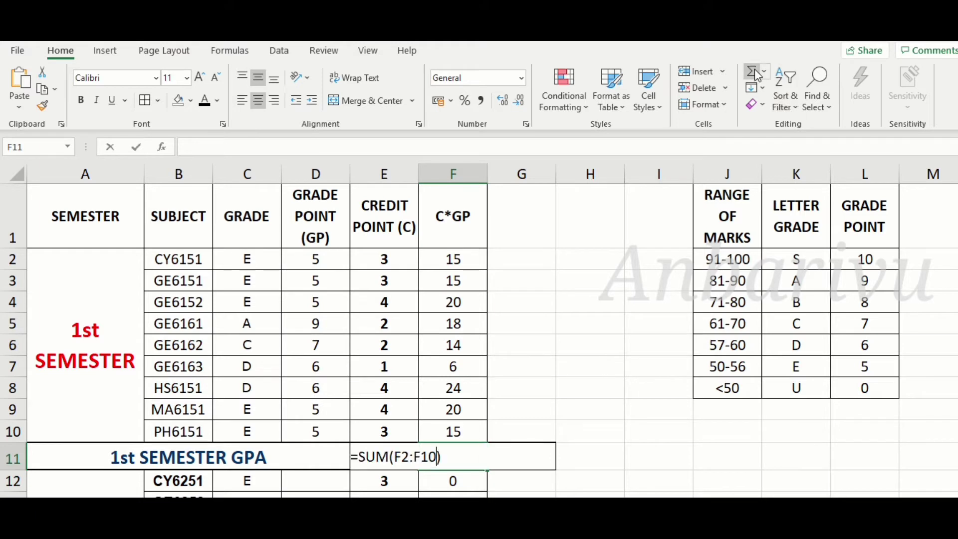
pyautogui.press('Return')
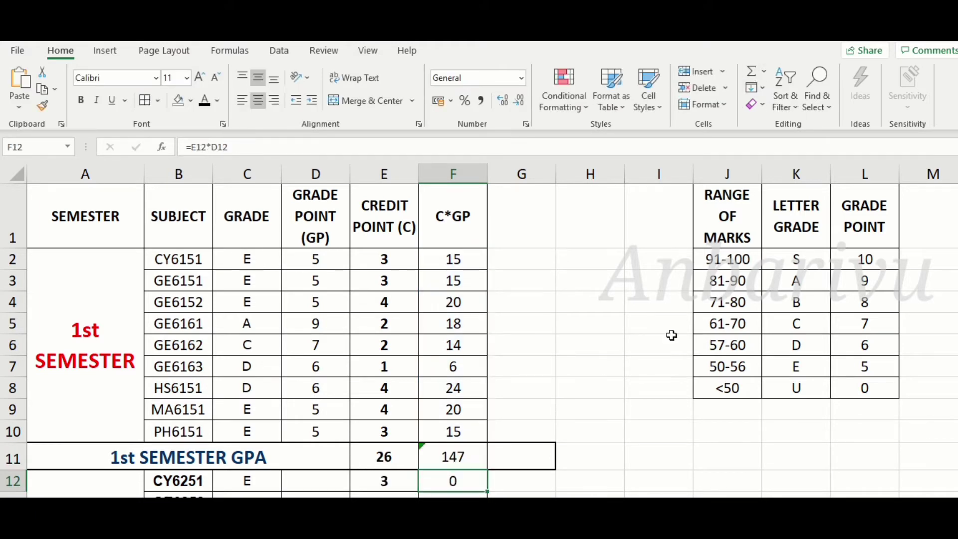
pyautogui.click(398, 455)
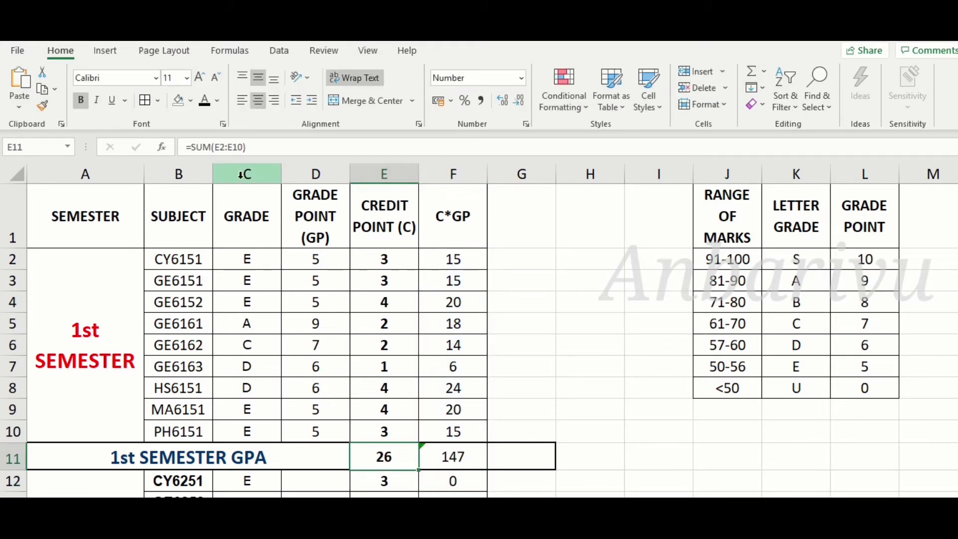
pyautogui.click(238, 148)
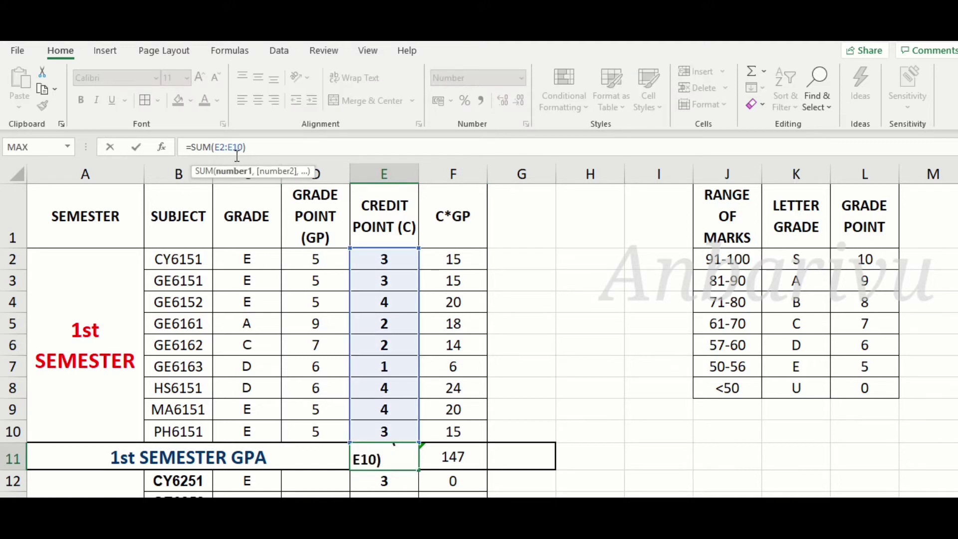
pyautogui.press('Return')
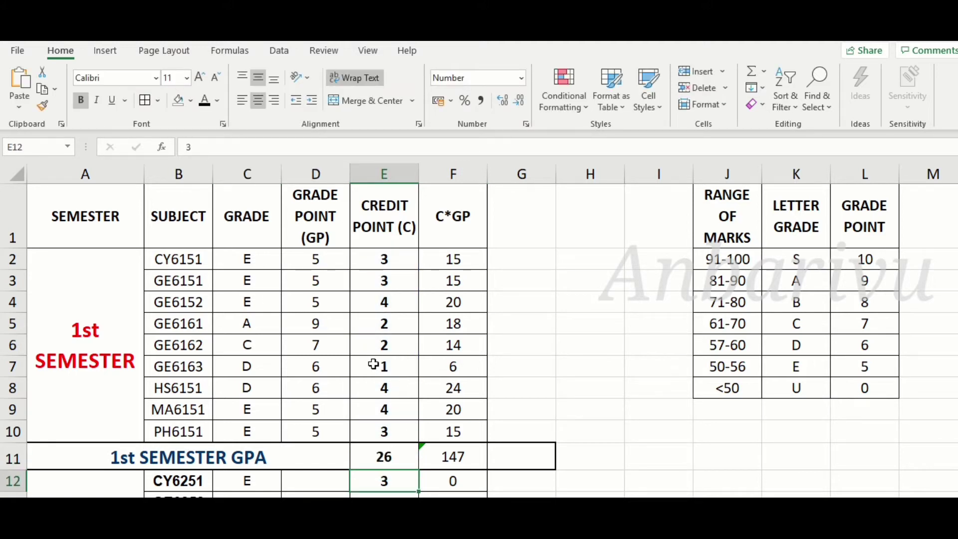
# Compute the semester GPA in G11 as =F11/E11, giving 5.654
pyautogui.click(502, 455)
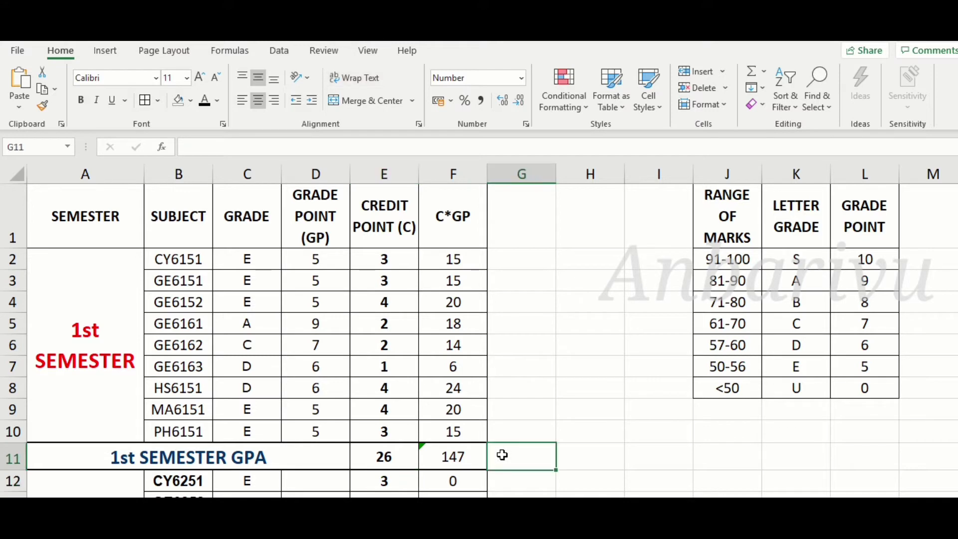
pyautogui.write('=')
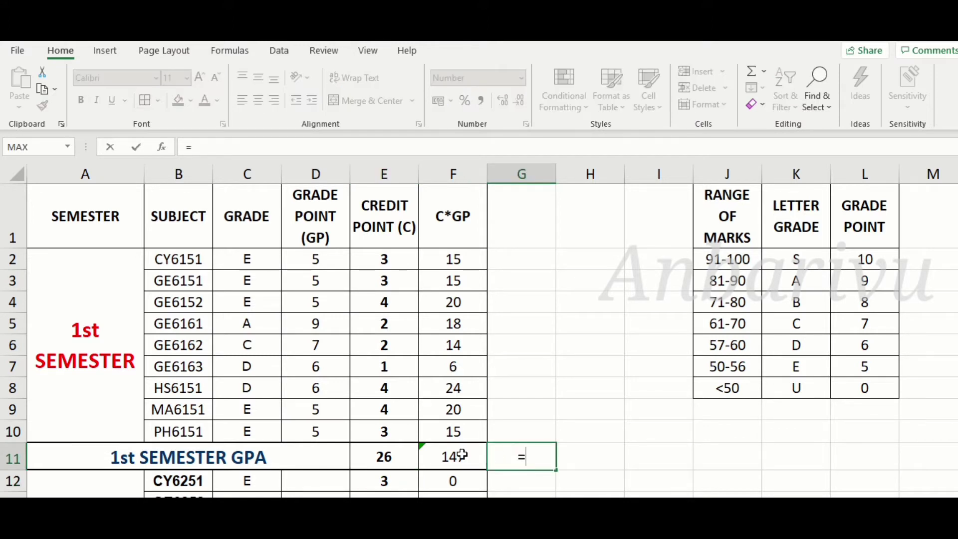
pyautogui.click(462, 454)
pyautogui.write('/')
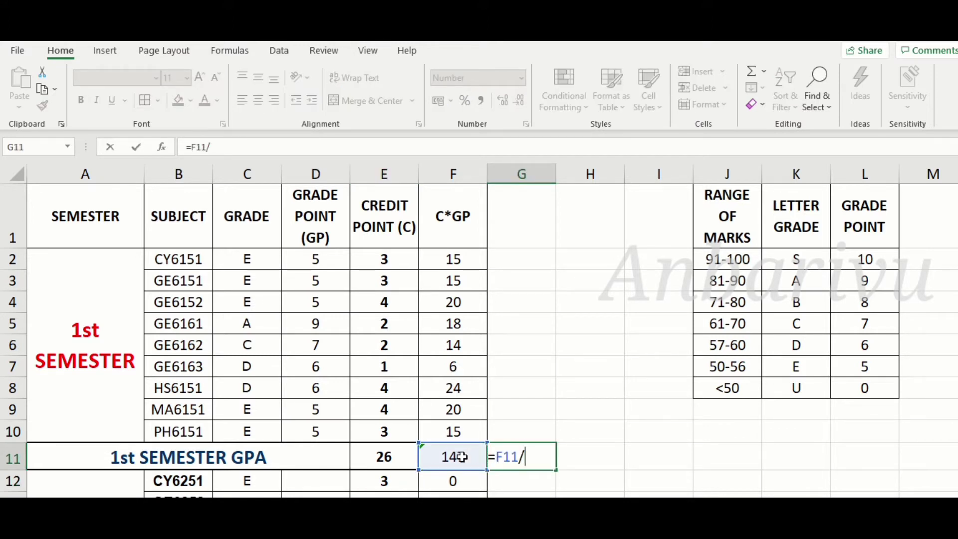
pyautogui.click(387, 458)
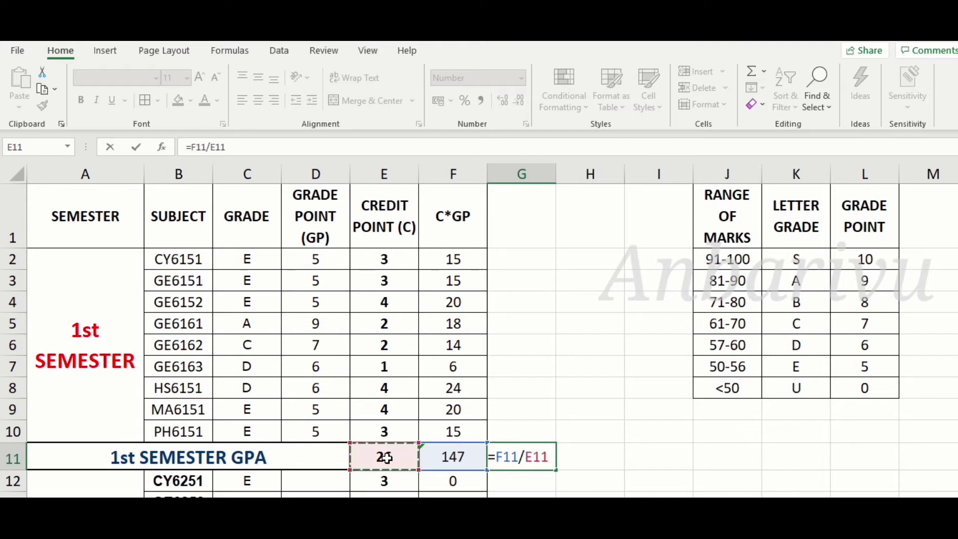
pyautogui.press('Return')
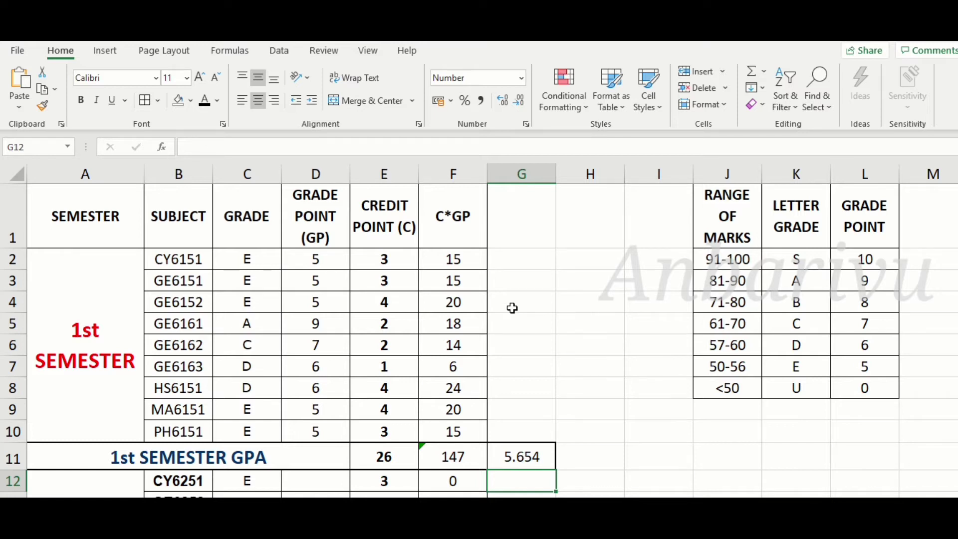
# Select the GRADE column and scroll through the subject rows
pyautogui.click(270, 169)
pyautogui.click(782, 105)
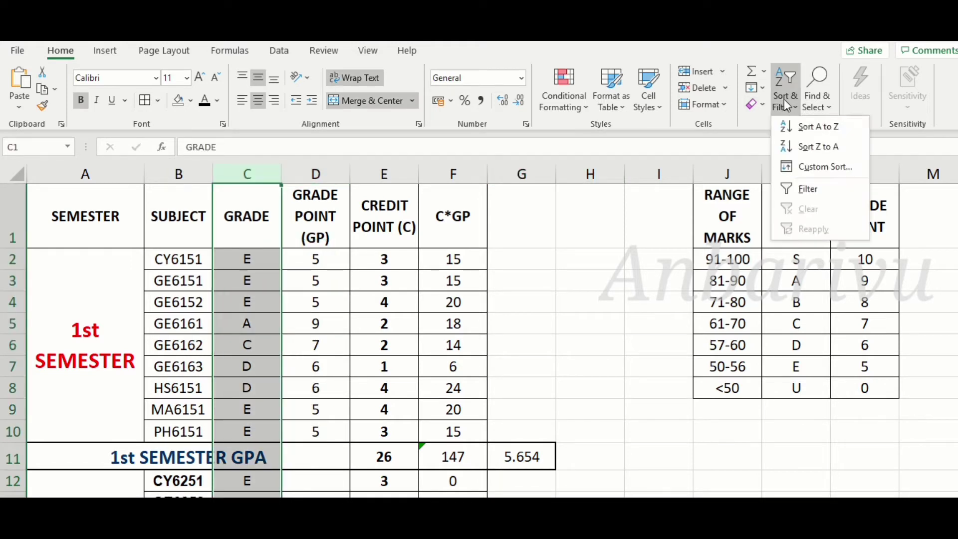
pyautogui.click(630, 391)
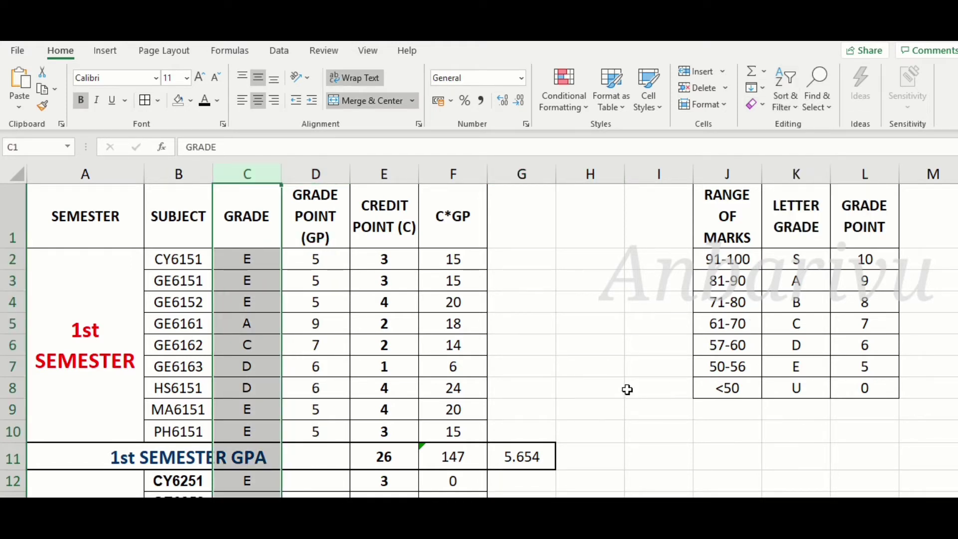
pyautogui.click(505, 413)
pyautogui.scroll(-1, 355, 427)
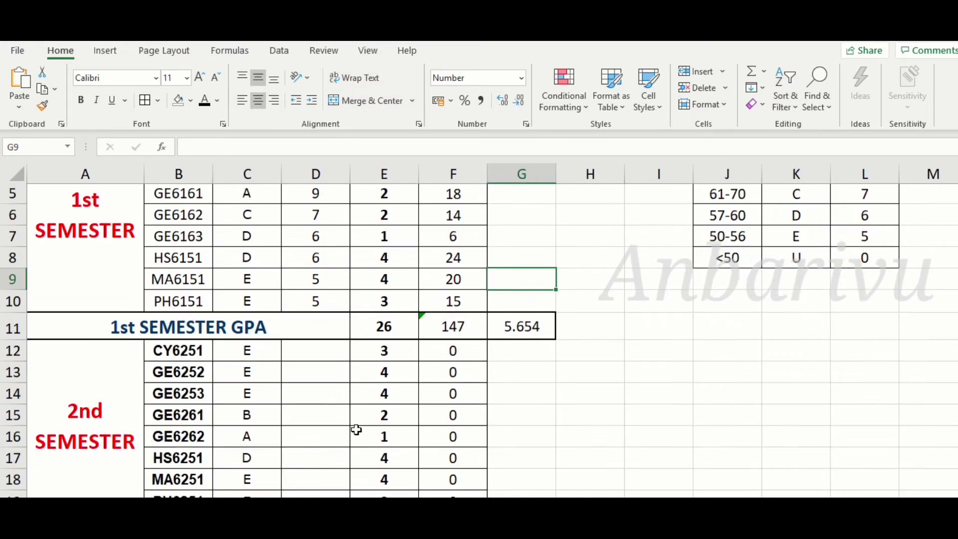
pyautogui.scroll(-6, 348, 426)
pyautogui.scroll(-1, 348, 426)
pyautogui.scroll(-4, 270, 372)
pyautogui.scroll(-2, 270, 372)
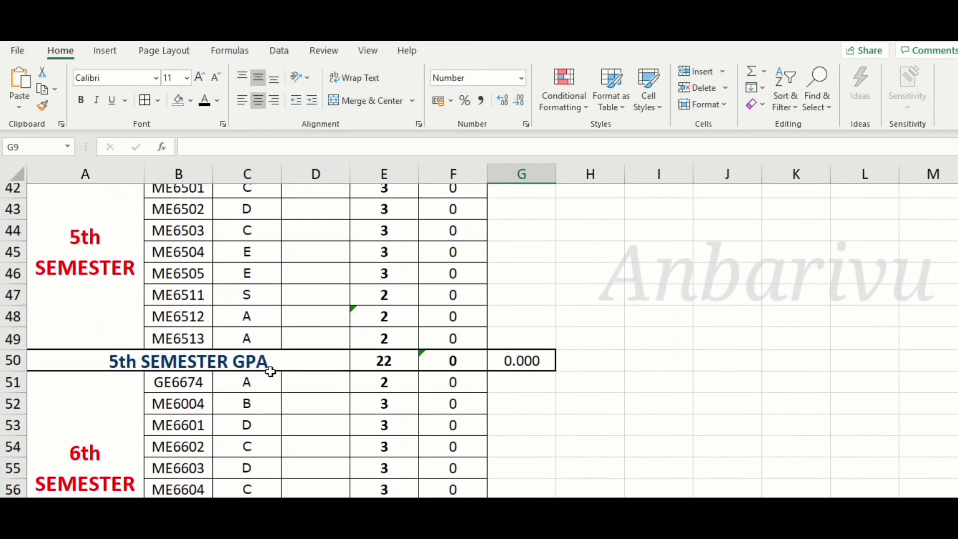
pyautogui.scroll(-3, 270, 371)
pyautogui.scroll(15, 270, 371)
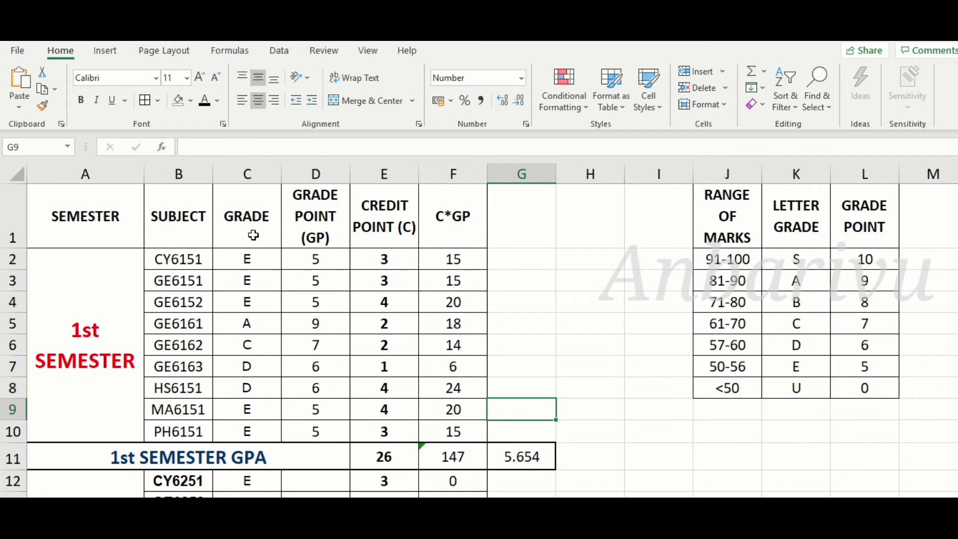
# Turn on filtering and show only subjects graded S
pyautogui.click(259, 175)
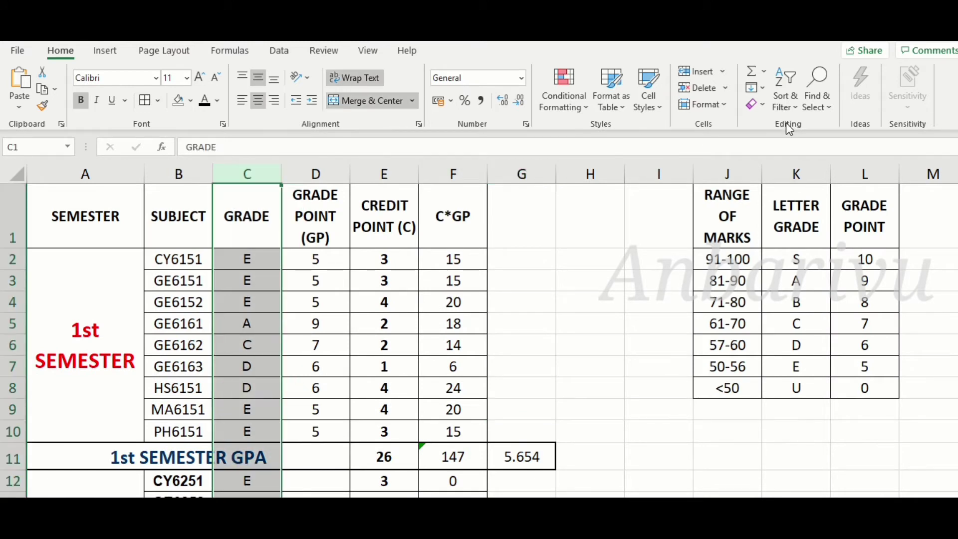
pyautogui.click(785, 103)
pyautogui.click(800, 192)
pyautogui.click(275, 240)
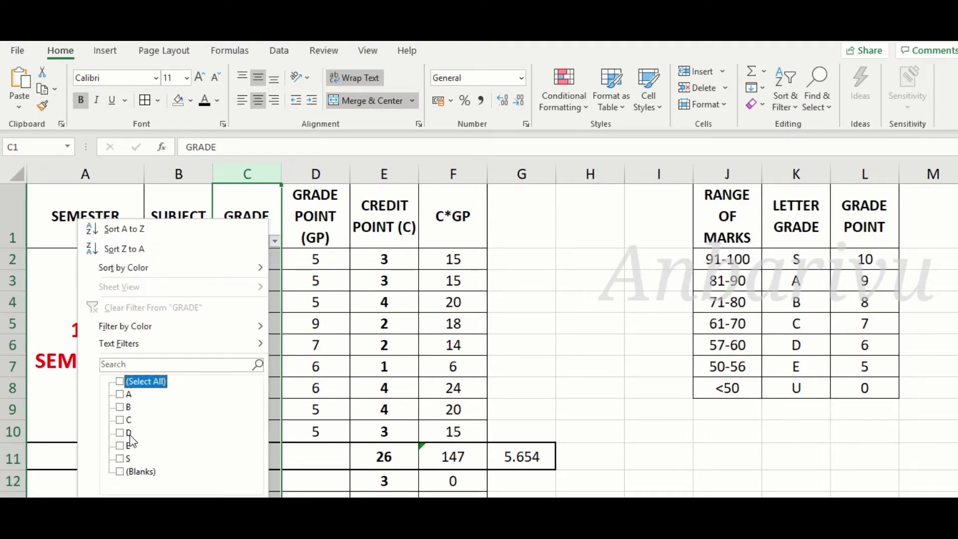
pyautogui.click(122, 459)
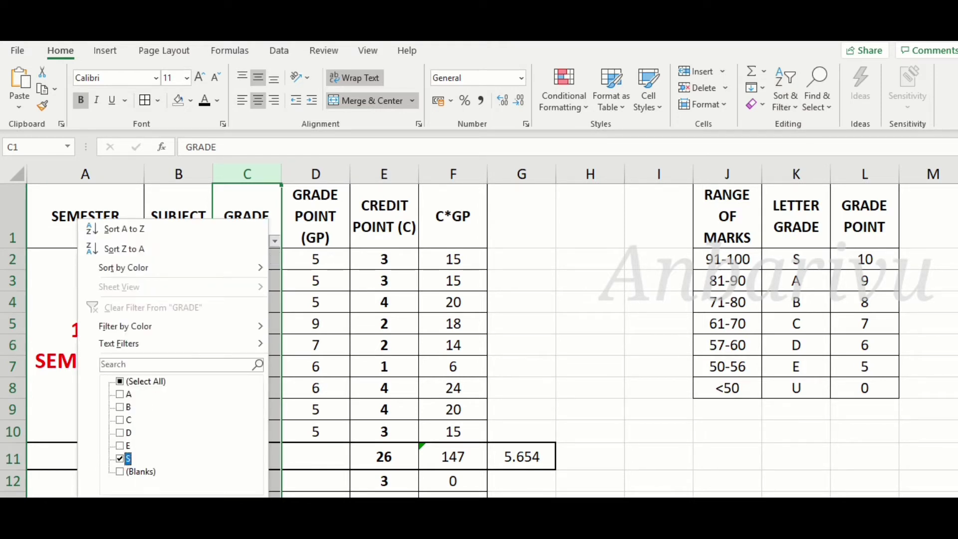
pyautogui.press('Return')
# Enter grade point 10 for ME6511 and fill it down all S-grade rows
pyautogui.click(313, 261)
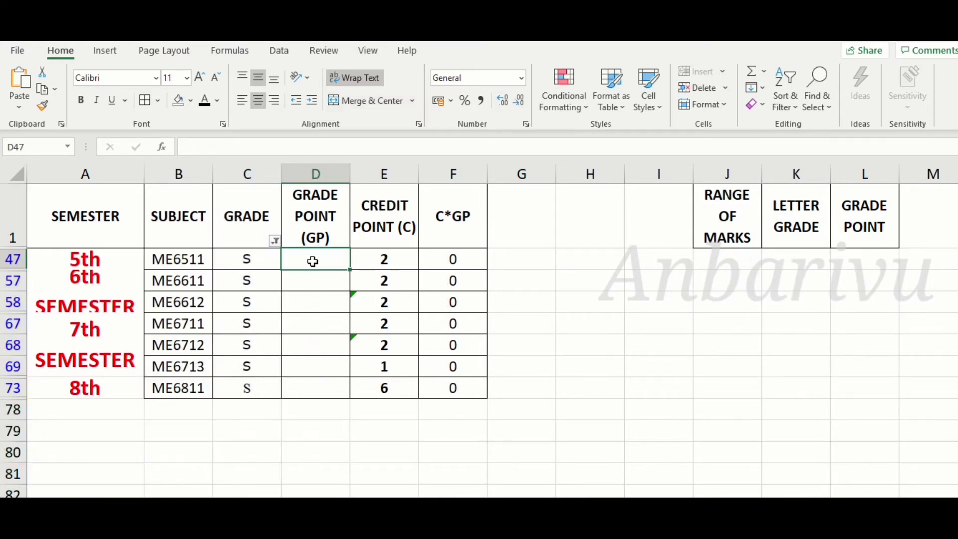
pyautogui.write('10')
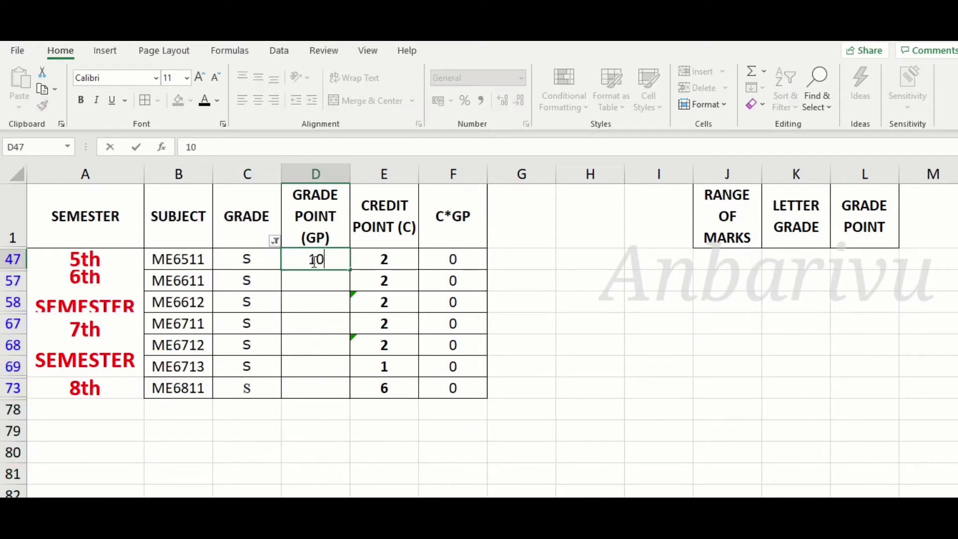
pyautogui.click(329, 293)
pyautogui.click(327, 262)
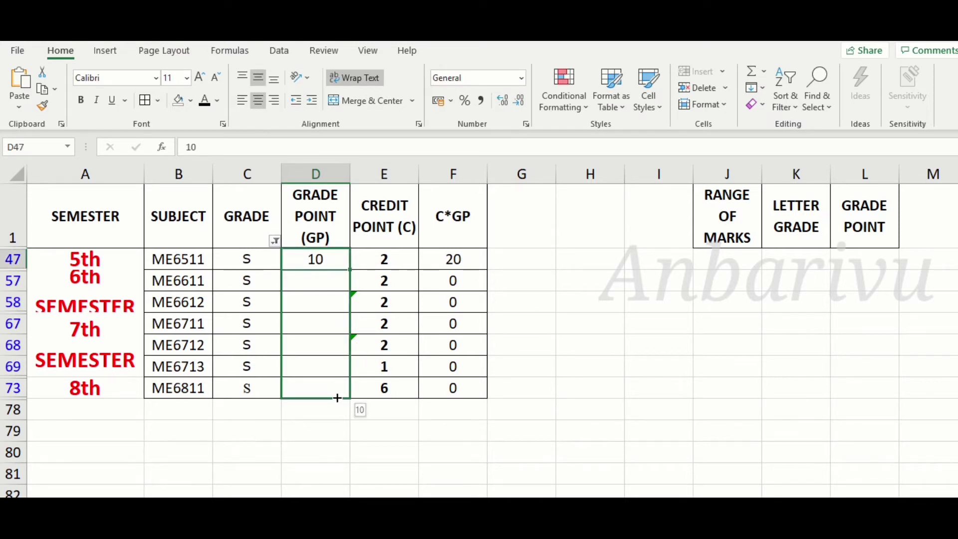
pyautogui.moveTo(348, 284); pyautogui.dragTo(339, 397)
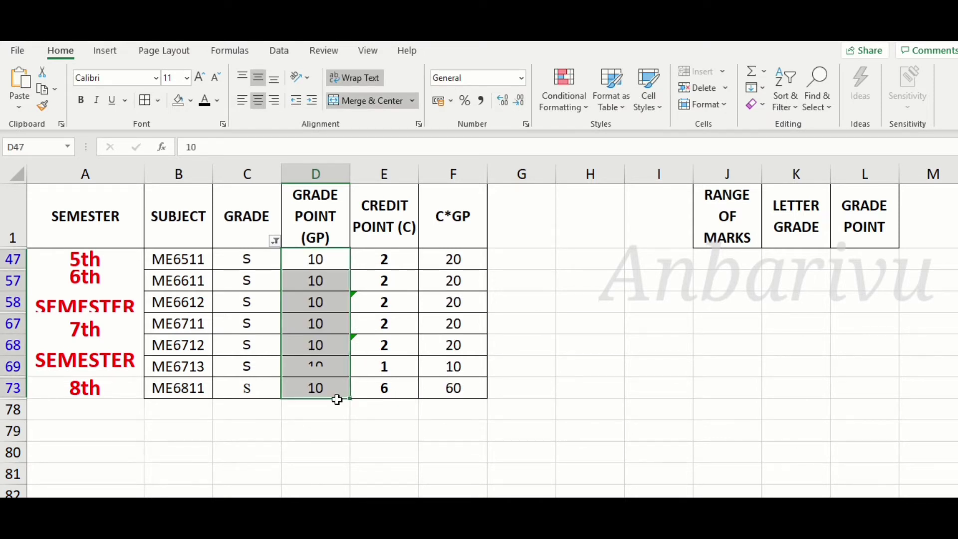
pyautogui.click(274, 241)
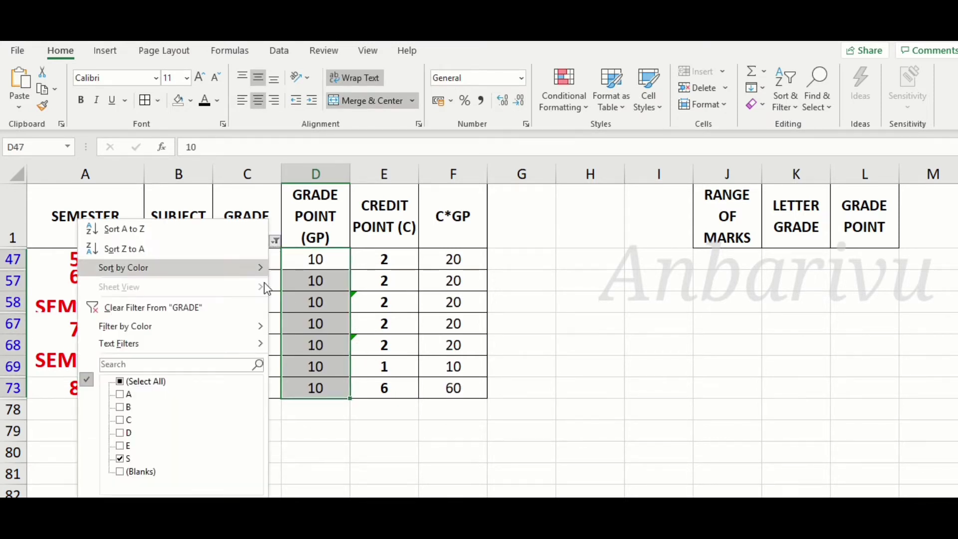
# Filter to A grades and fill grade point 9 down all A rows
pyautogui.click(128, 458)
pyautogui.press('Up')
pyautogui.press('Up')
pyautogui.press('Up')
pyautogui.press('Up')
pyautogui.press('Up')
pyautogui.press('space')
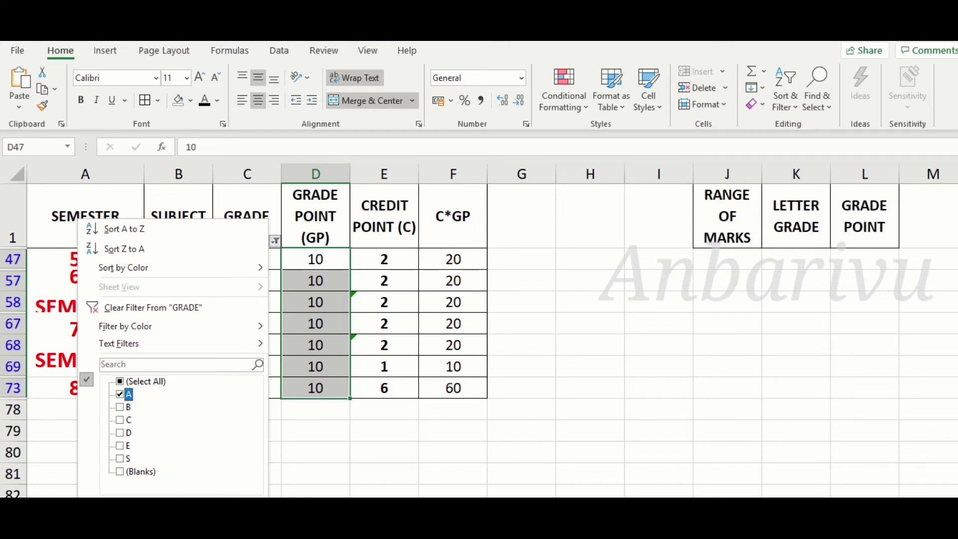
pyautogui.press('Return')
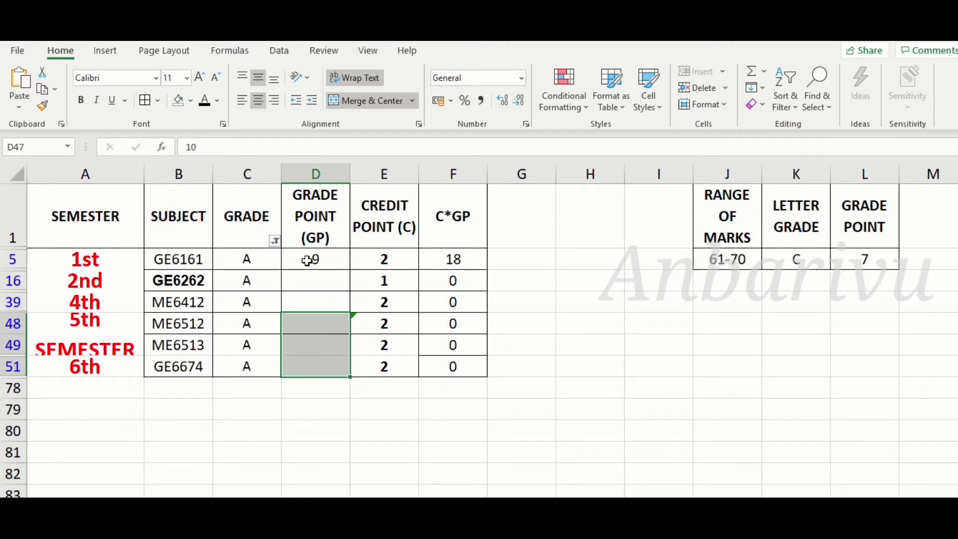
pyautogui.click(307, 260)
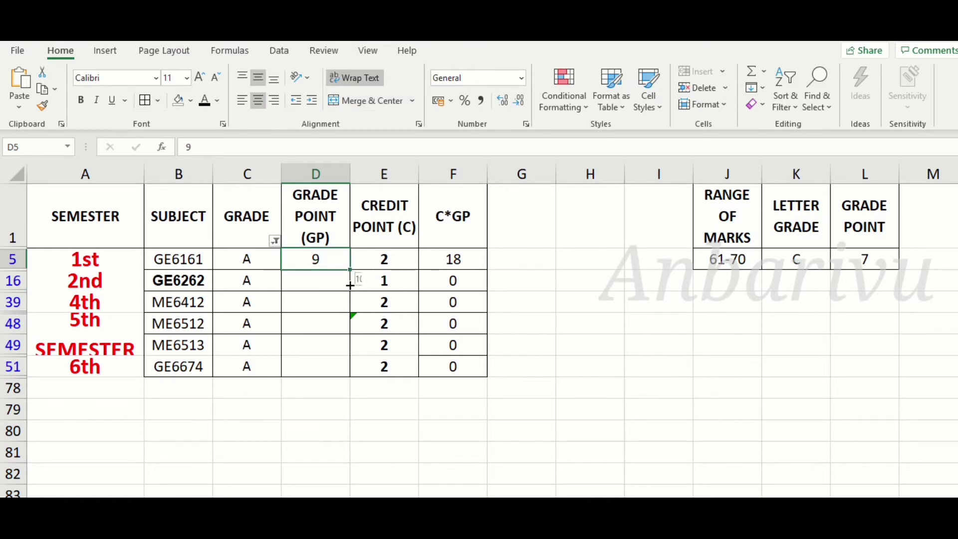
pyautogui.moveTo(350, 270); pyautogui.dragTo(336, 372)
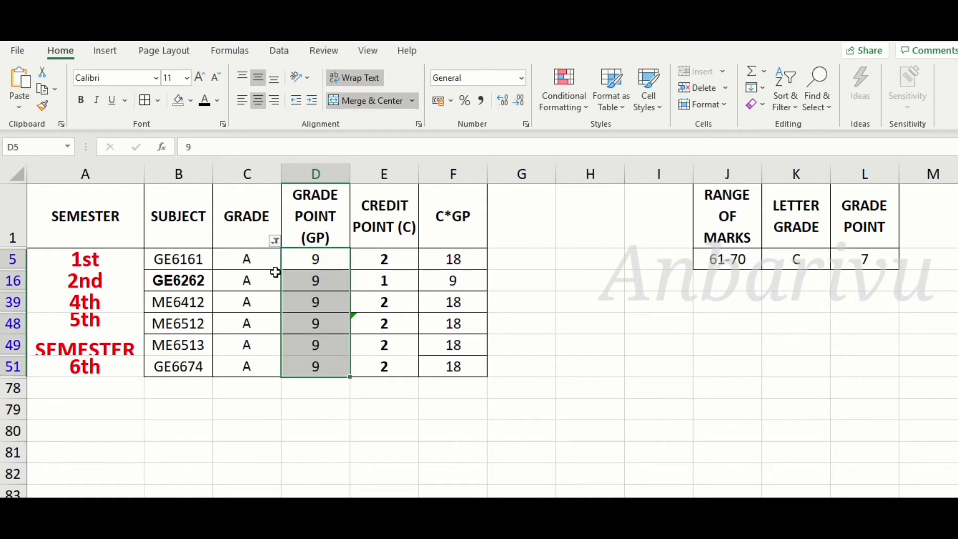
# Filter to B grades, enter 8 in D15 and fill it down all B rows
pyautogui.click(274, 241)
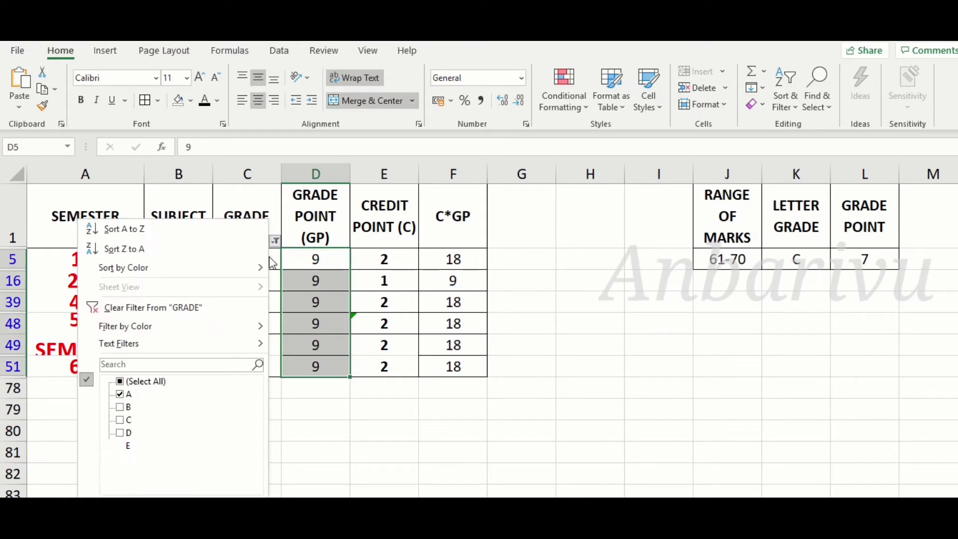
pyautogui.click(130, 409)
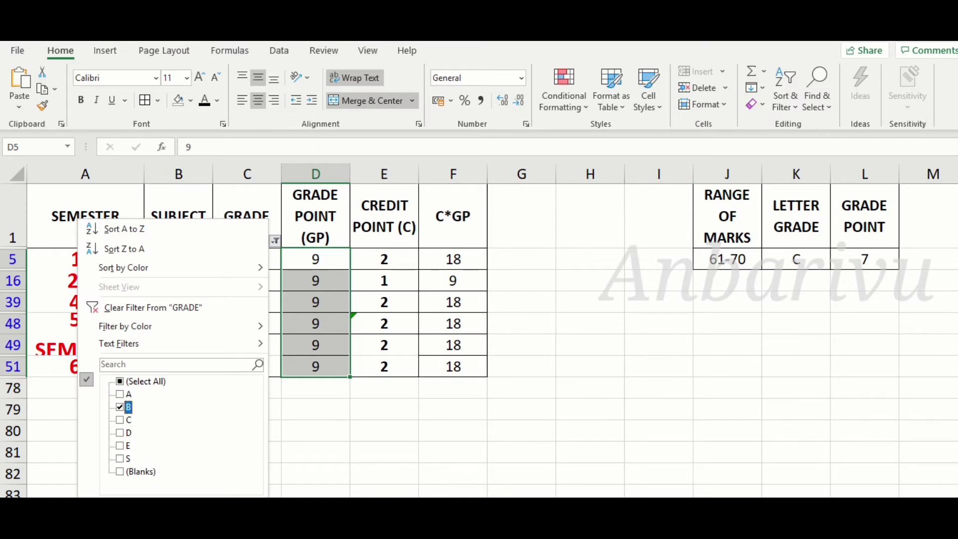
pyautogui.click(188, 486)
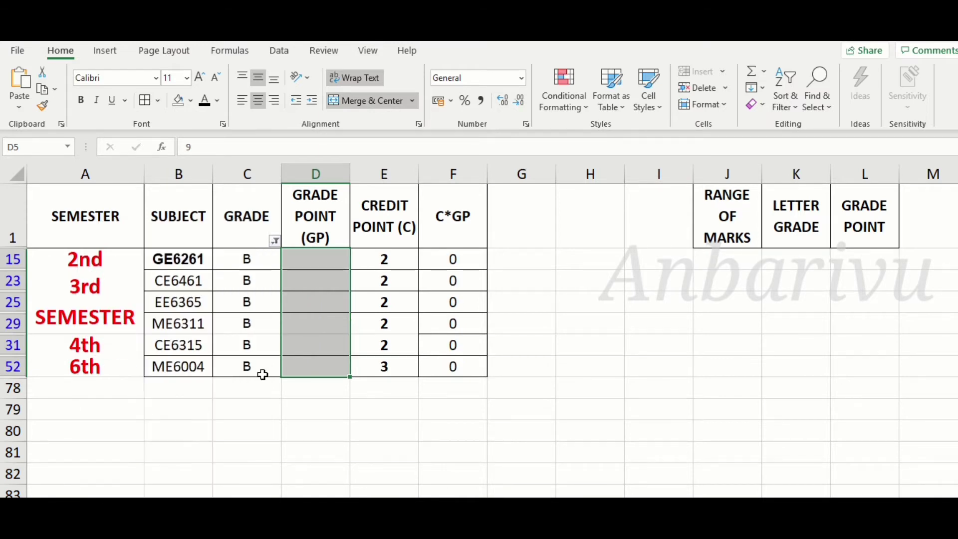
pyautogui.click(313, 262)
pyautogui.write('8')
pyautogui.press('Return')
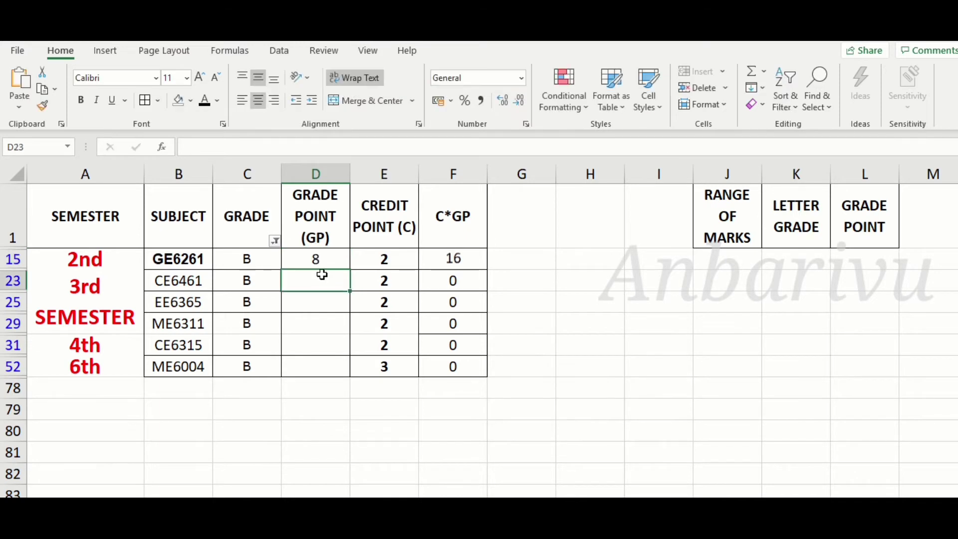
pyautogui.click(321, 264)
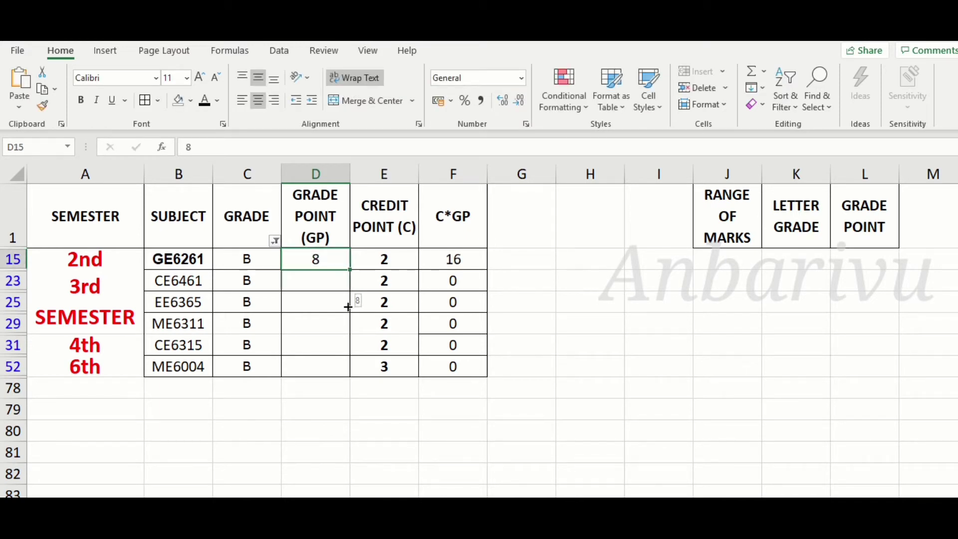
pyautogui.moveTo(348, 270); pyautogui.dragTo(334, 369)
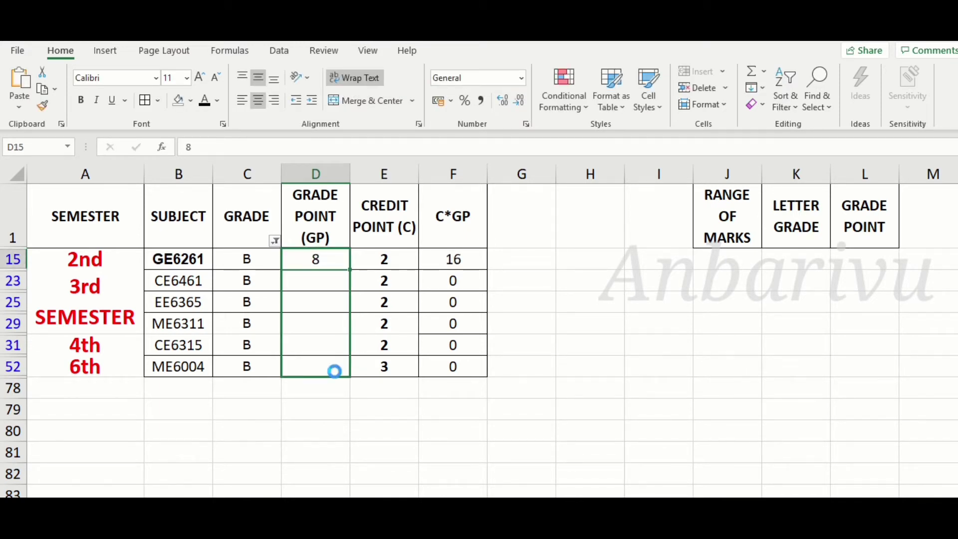
pyautogui.click(274, 241)
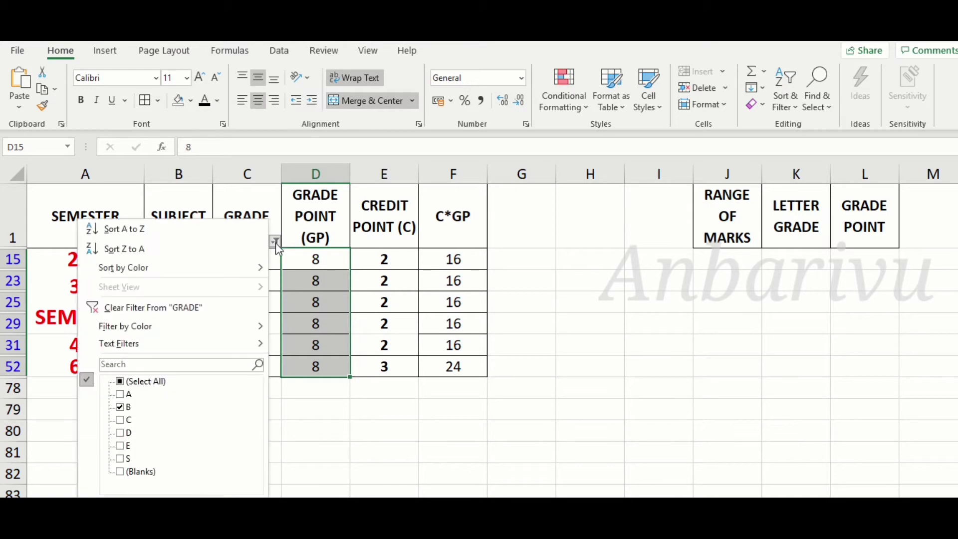
pyautogui.click(126, 407)
pyautogui.click(128, 420)
# Fill grade point 7 down every C-grade row through row 74
pyautogui.press('Return')
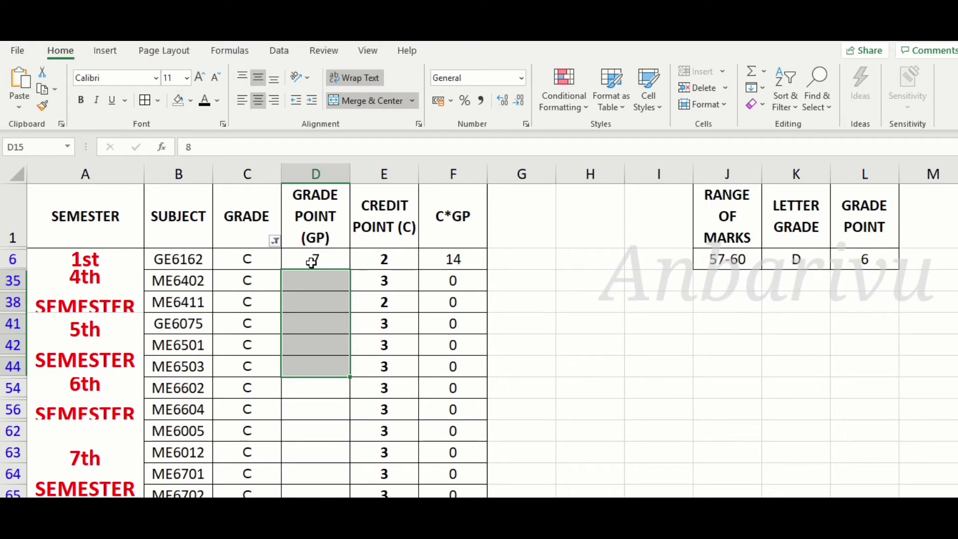
pyautogui.click(313, 262)
pyautogui.moveTo(349, 269); pyautogui.dragTo(353, 488)
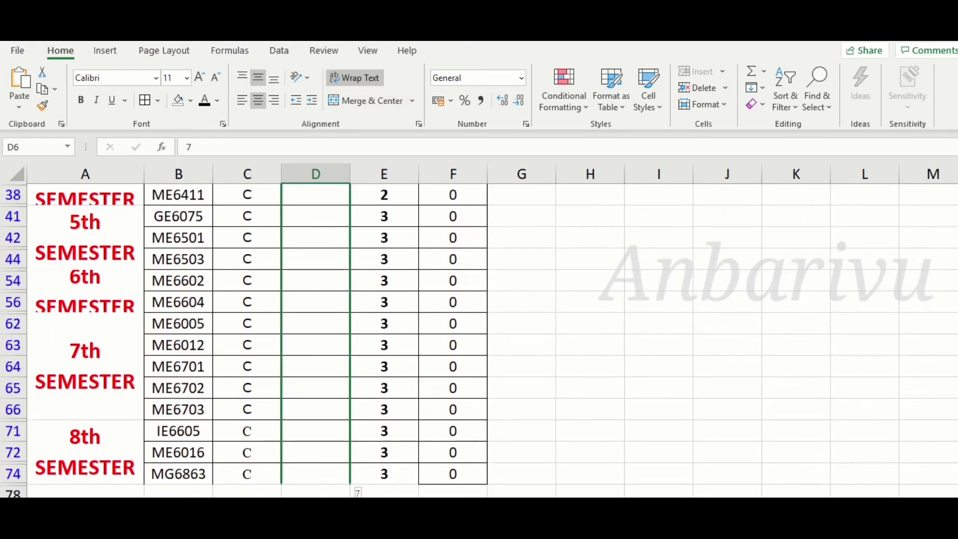
pyautogui.moveTo(351, 487); pyautogui.dragTo(335, 488)
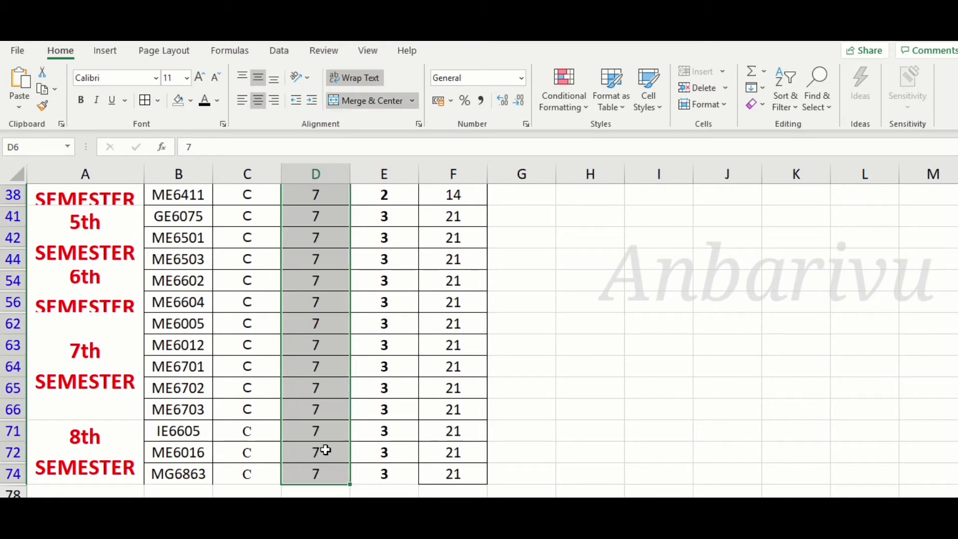
pyautogui.scroll(1, 317, 422)
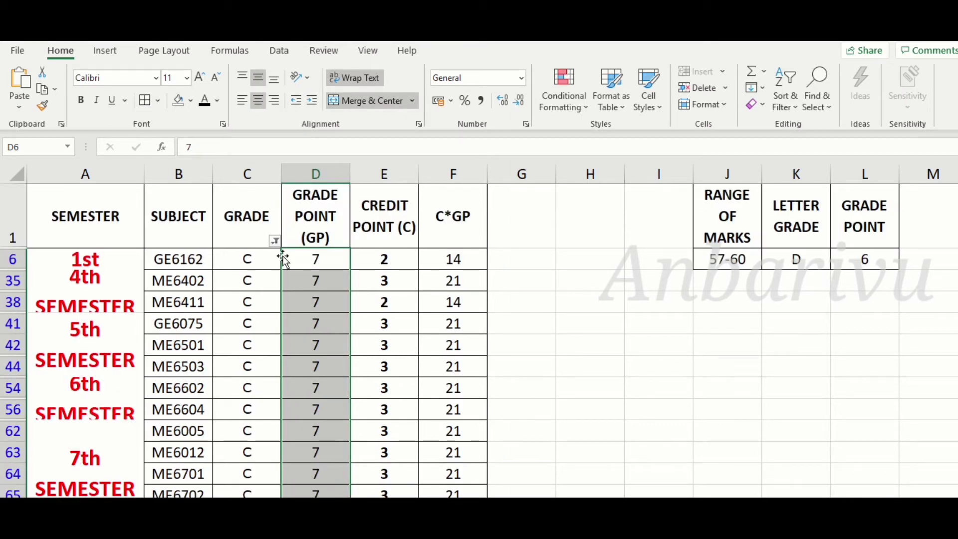
# Filter to D grades and fill grade point 6 down all D rows
pyautogui.click(275, 241)
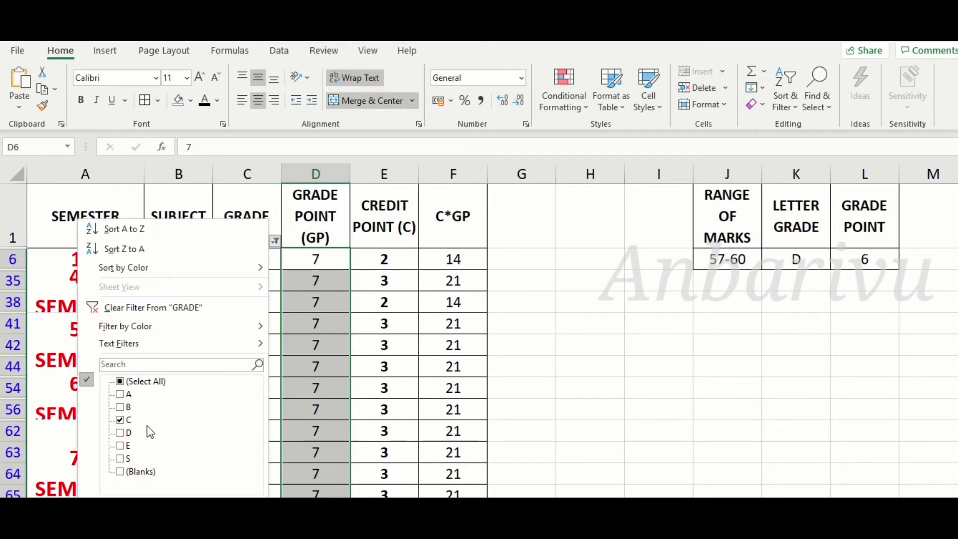
pyautogui.click(121, 420)
pyautogui.click(120, 433)
pyautogui.press('Return')
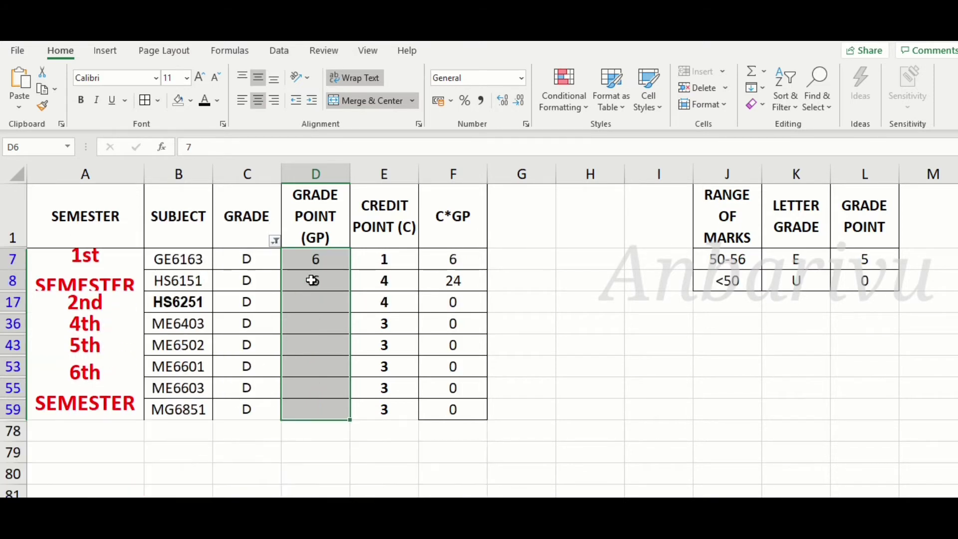
pyautogui.click(316, 257)
pyautogui.moveTo(351, 269); pyautogui.dragTo(344, 420)
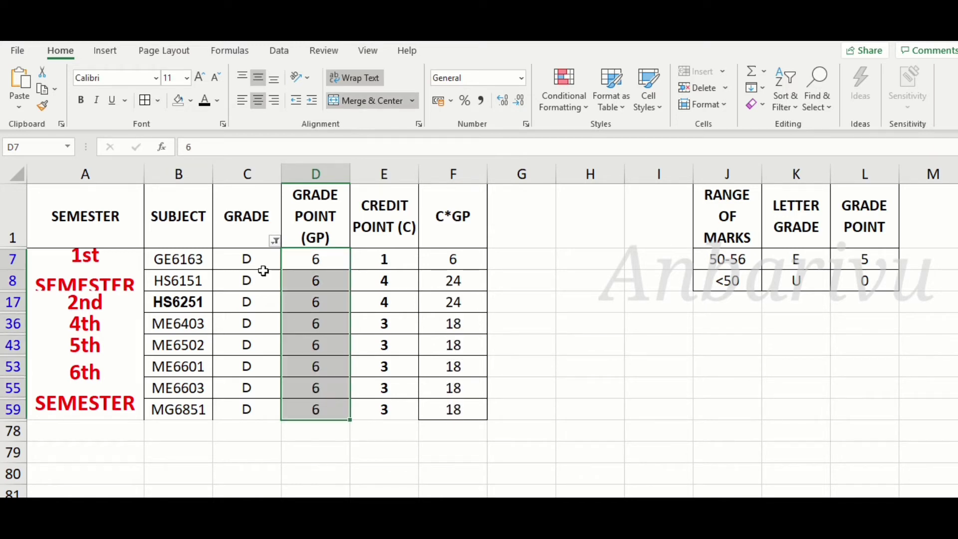
pyautogui.click(275, 242)
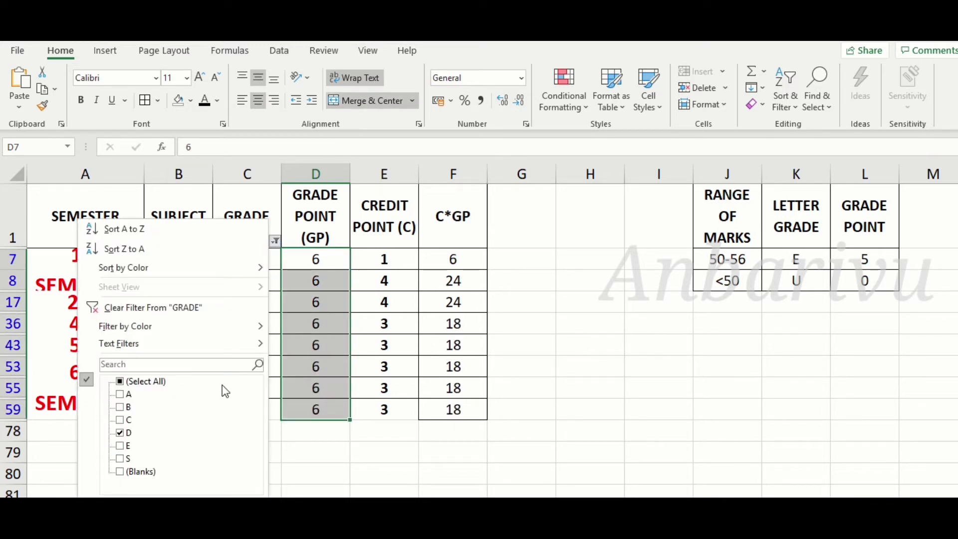
pyautogui.click(129, 436)
pyautogui.click(128, 445)
# Show only E grades and fill grade point 5 down all E rows
pyautogui.press('Return')
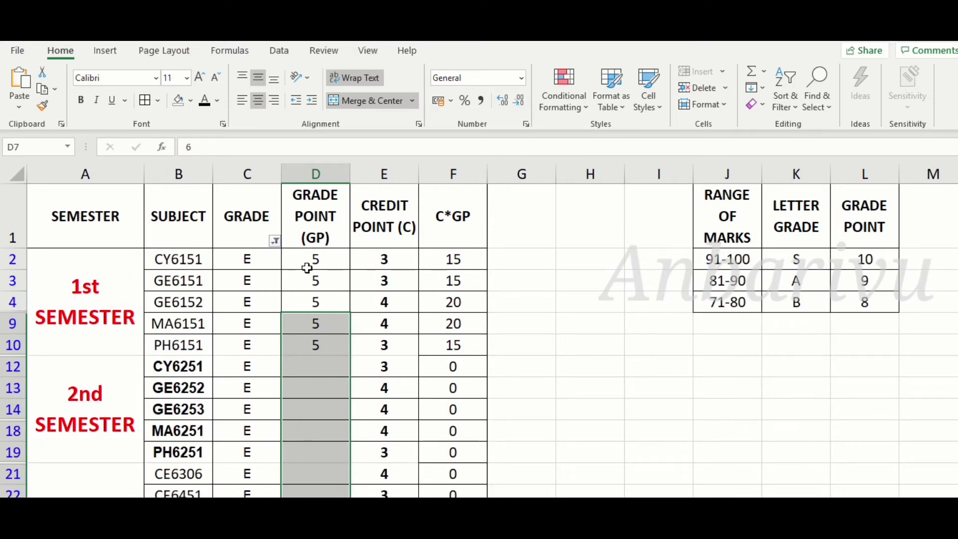
pyautogui.click(319, 262)
pyautogui.moveTo(351, 270)
pyautogui.mouseDown()
pyautogui.moveTo(347, 490)
pyautogui.moveTo(342, 481)
pyautogui.mouseUp()
# Turn off the GRADE filter so all subjects reappear
pyautogui.scroll(5, 333, 422)
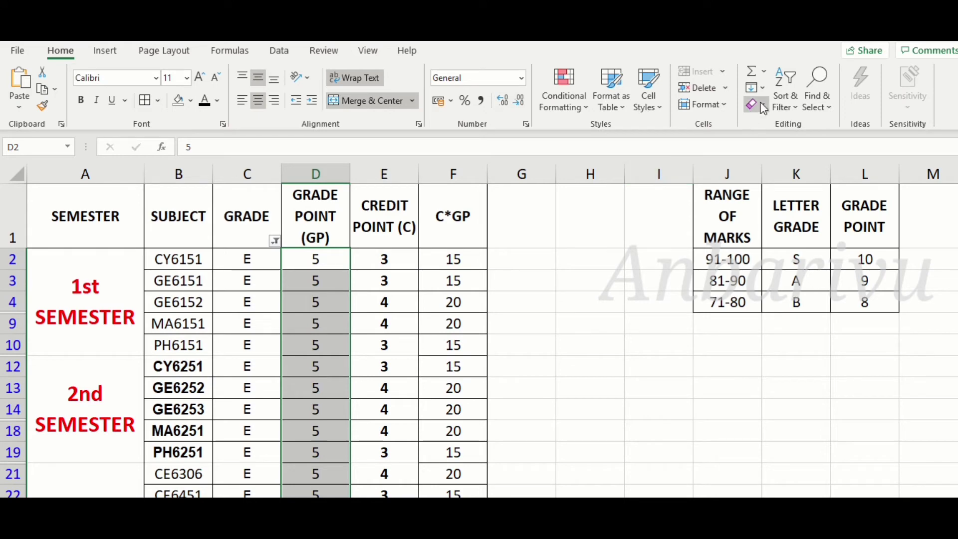
pyautogui.click(779, 99)
pyautogui.click(807, 186)
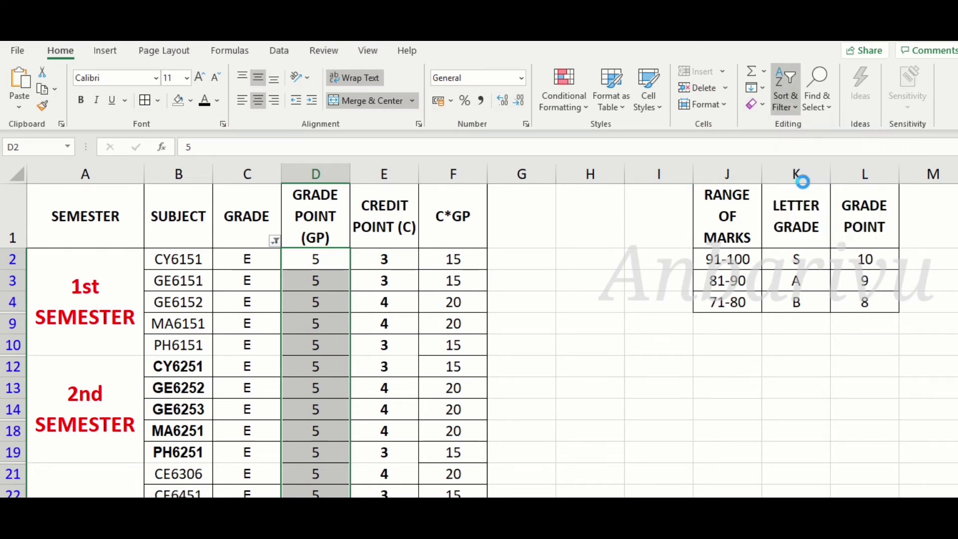
pyautogui.scroll(-3, 539, 372)
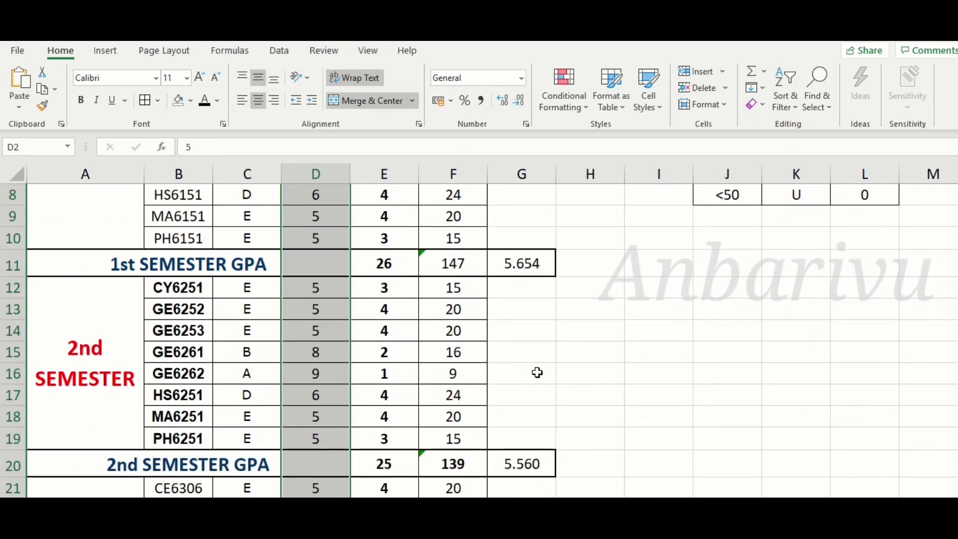
pyautogui.click(551, 375)
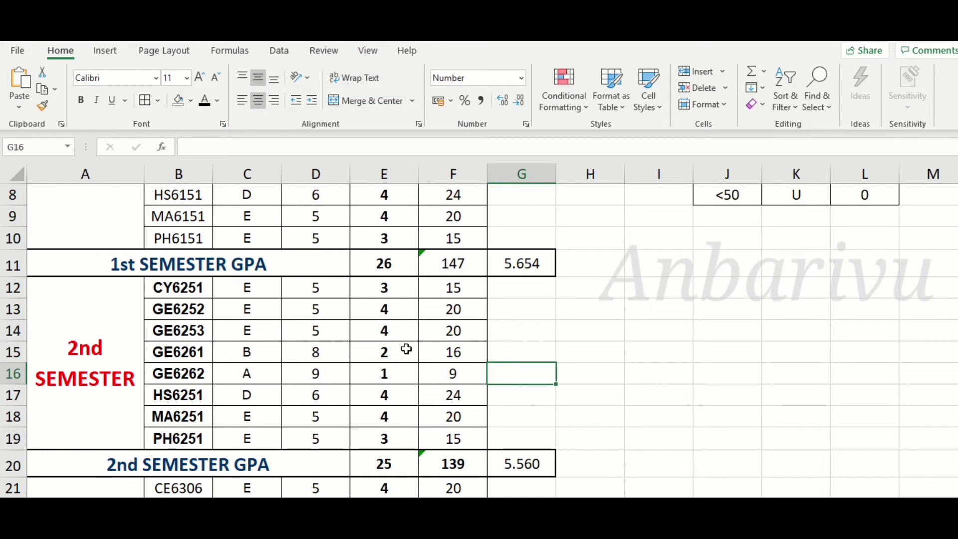
pyautogui.moveTo(380, 289); pyautogui.dragTo(382, 437)
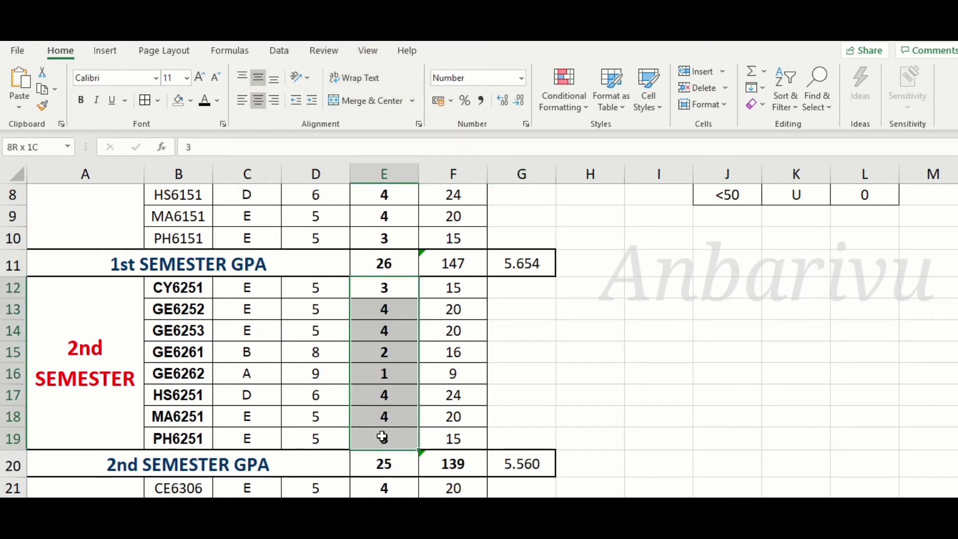
pyautogui.click(390, 465)
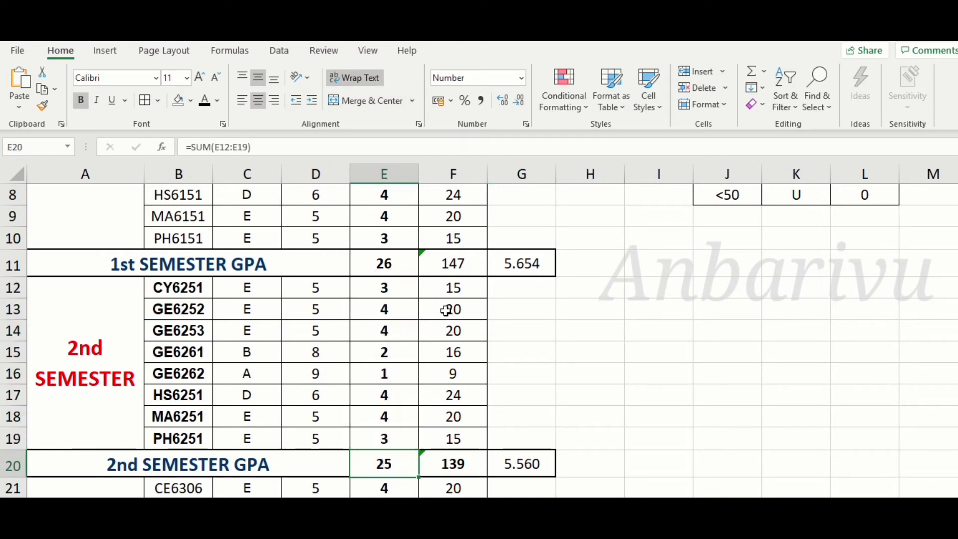
pyautogui.moveTo(460, 287); pyautogui.dragTo(460, 437)
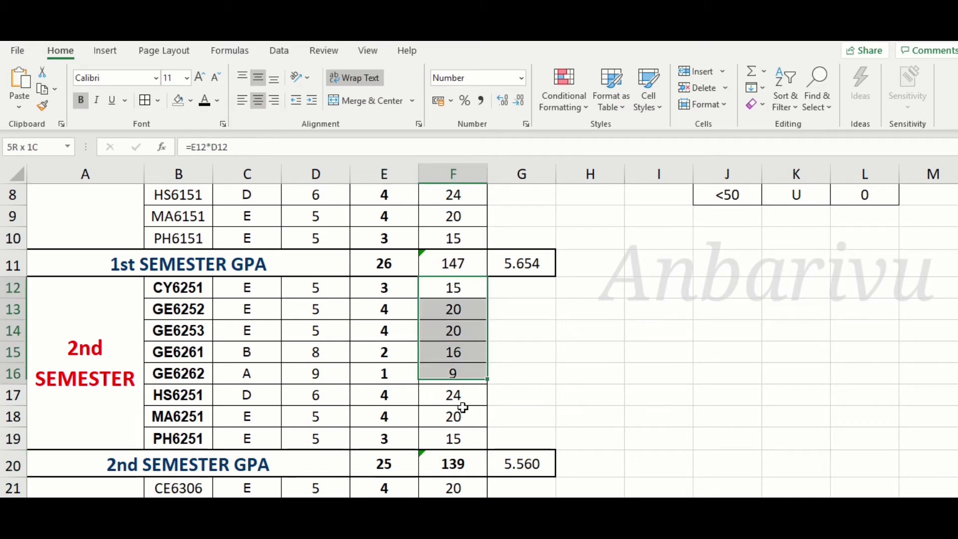
pyautogui.click(462, 461)
pyautogui.click(523, 464)
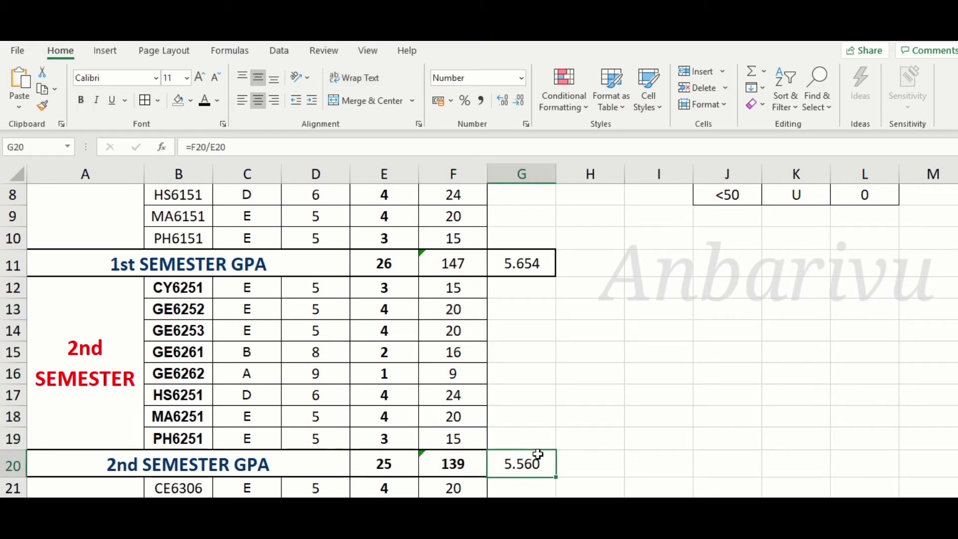
pyautogui.scroll(-4, 569, 450)
pyautogui.scroll(-3, 569, 450)
pyautogui.scroll(2, 569, 449)
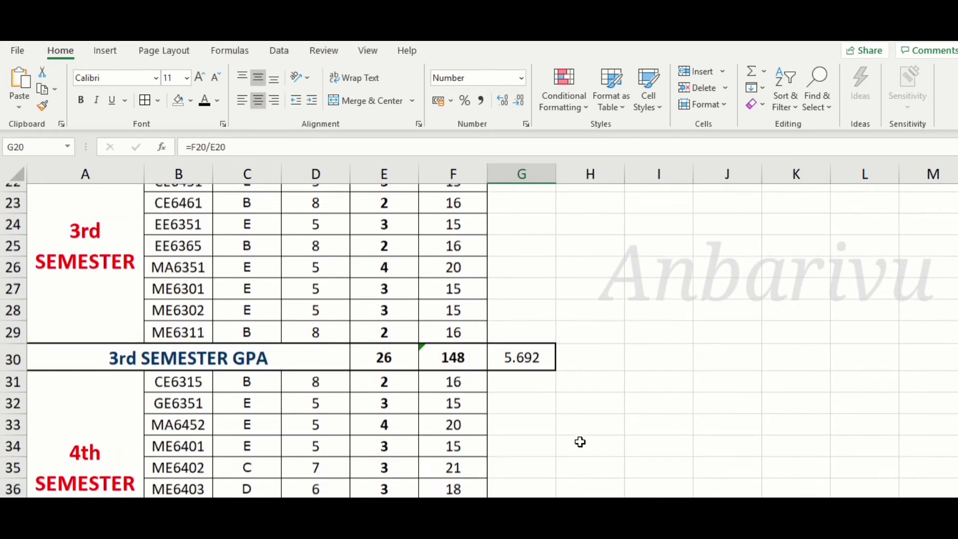
pyautogui.scroll(3, 579, 441)
pyautogui.scroll(-2, 540, 422)
pyautogui.scroll(-1, 499, 402)
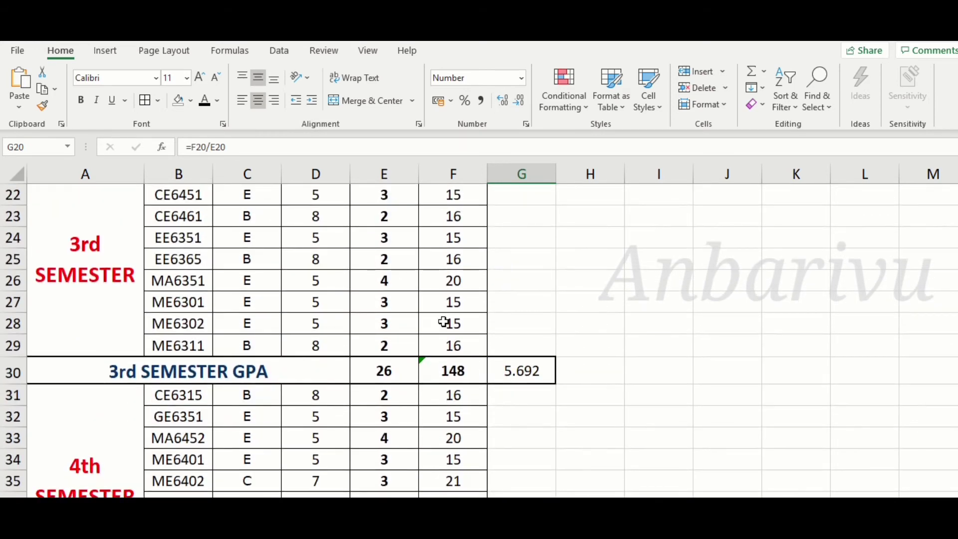
pyautogui.scroll(-2, 413, 424)
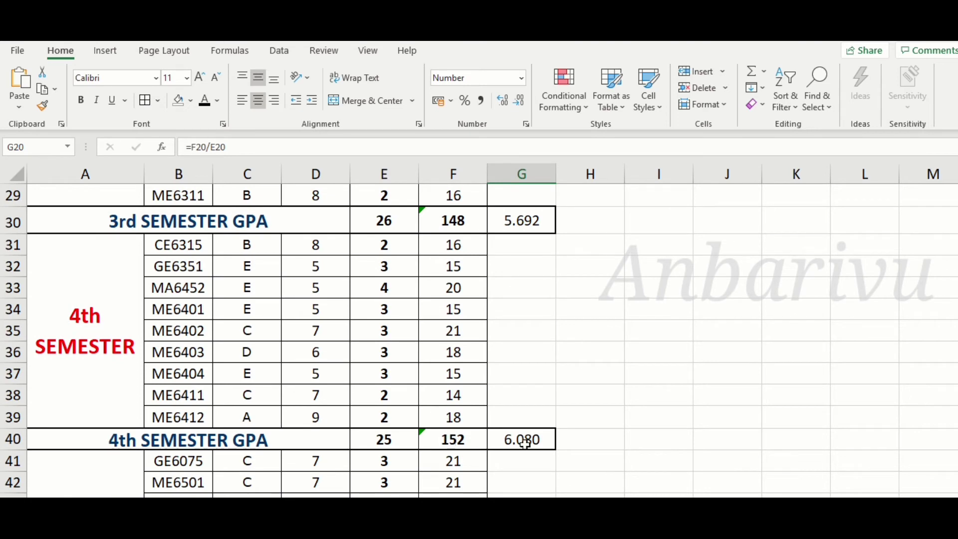
pyautogui.scroll(-2, 494, 428)
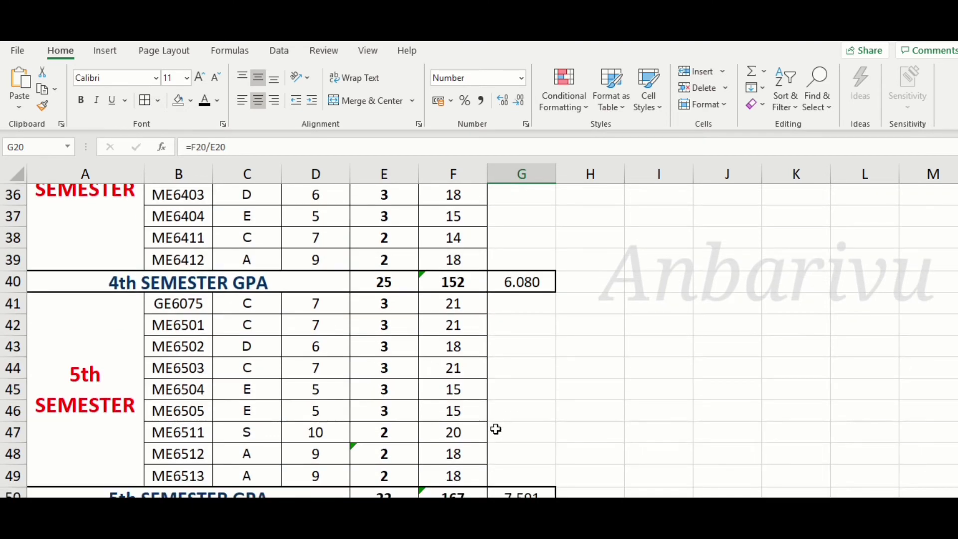
pyautogui.scroll(-2, 494, 427)
pyautogui.scroll(2, 494, 424)
pyautogui.scroll(-2, 445, 447)
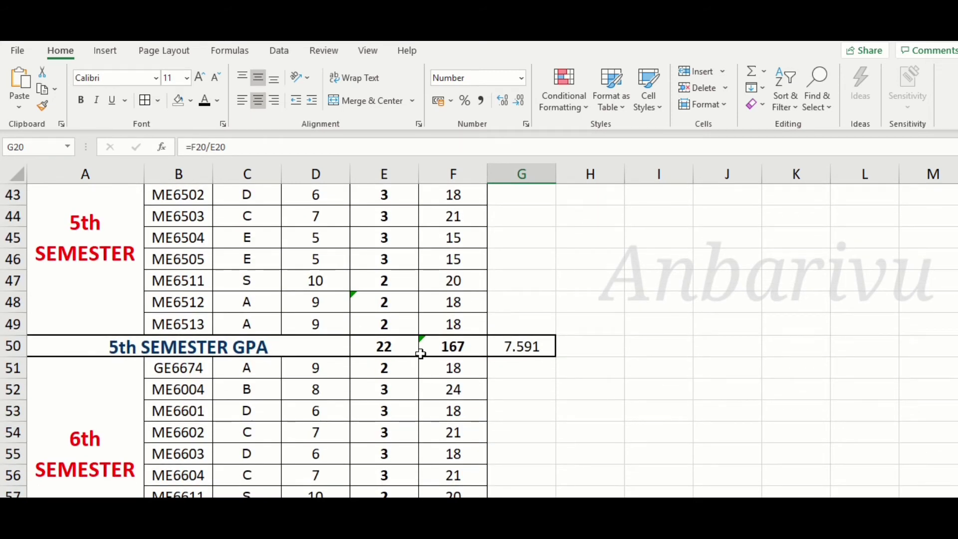
pyautogui.scroll(-2, 419, 404)
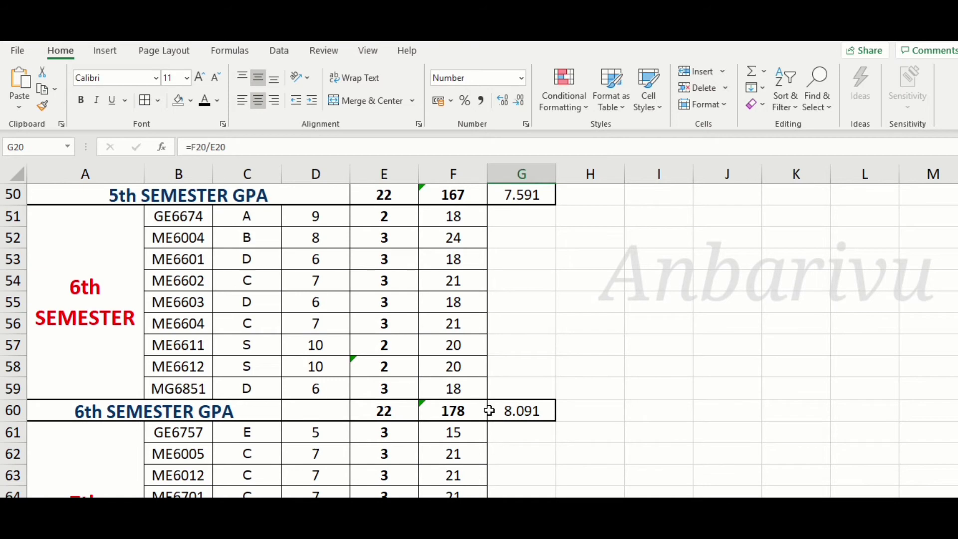
pyautogui.scroll(-2, 475, 420)
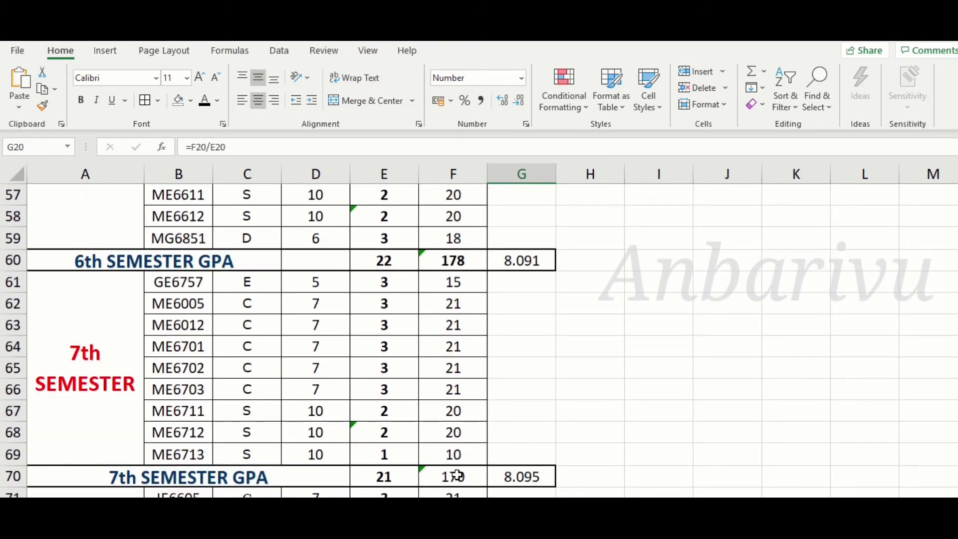
pyautogui.scroll(-2, 457, 474)
pyautogui.scroll(-3, 447, 439)
pyautogui.scroll(2, 440, 348)
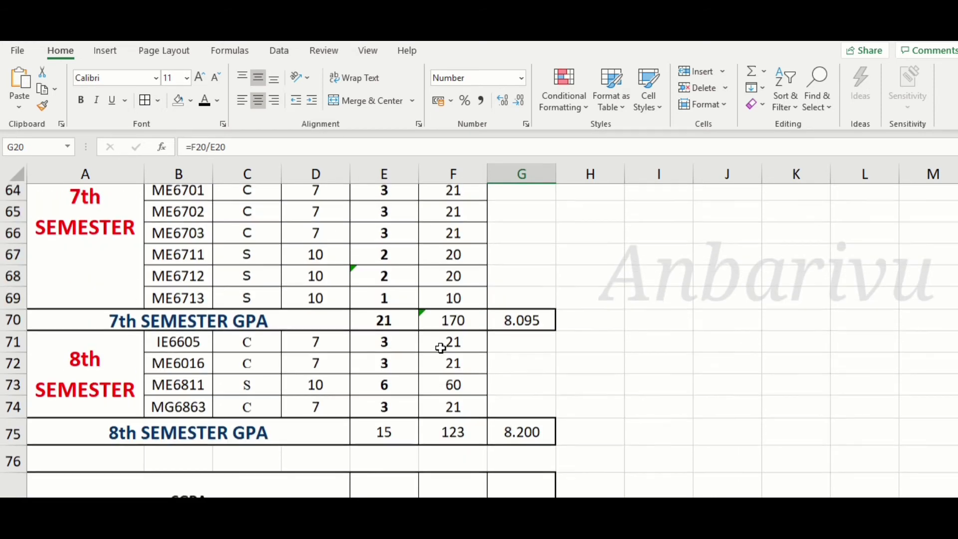
pyautogui.scroll(-2, 440, 348)
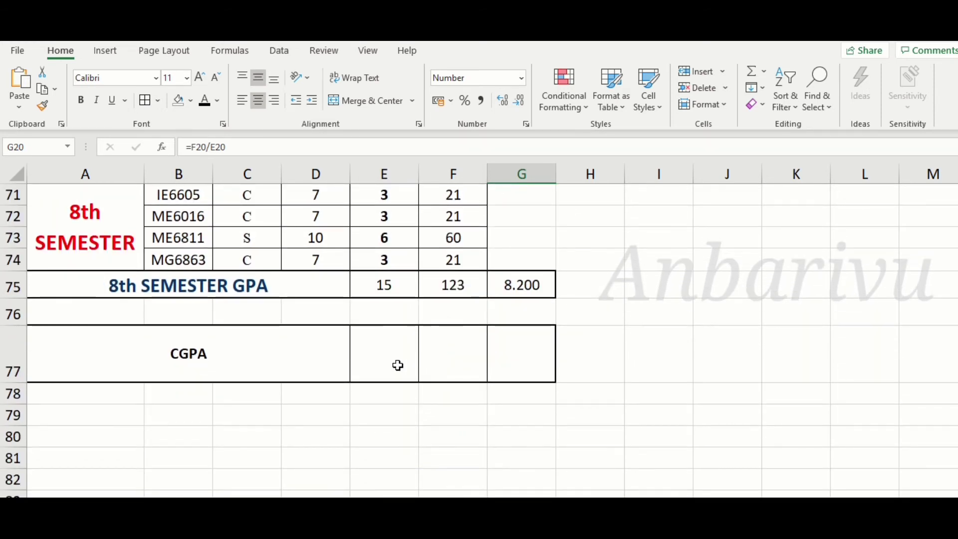
# Start a formula in E77 adding the 8th, 7th, 6th and 5th semester credit totals (E75+E70+E60+E50)
pyautogui.click(394, 367)
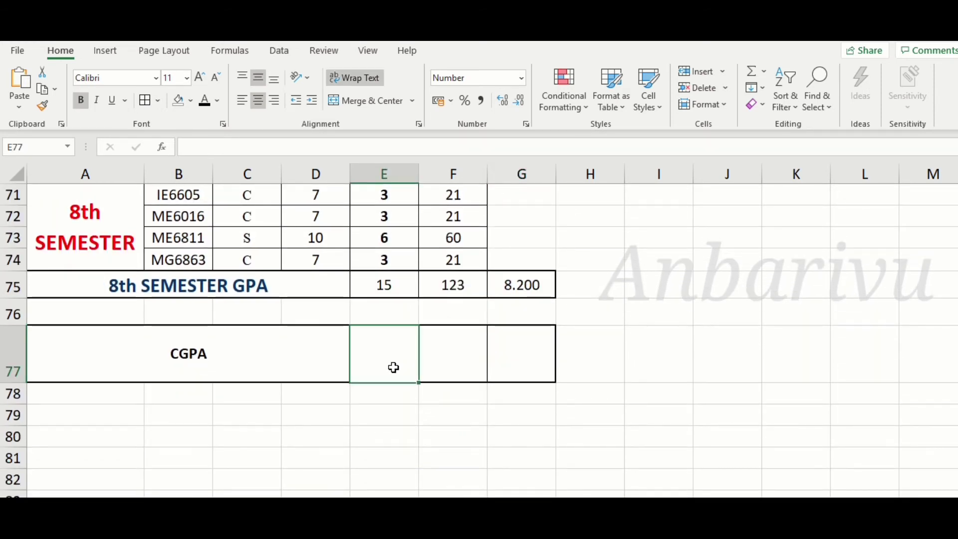
pyautogui.write('=')
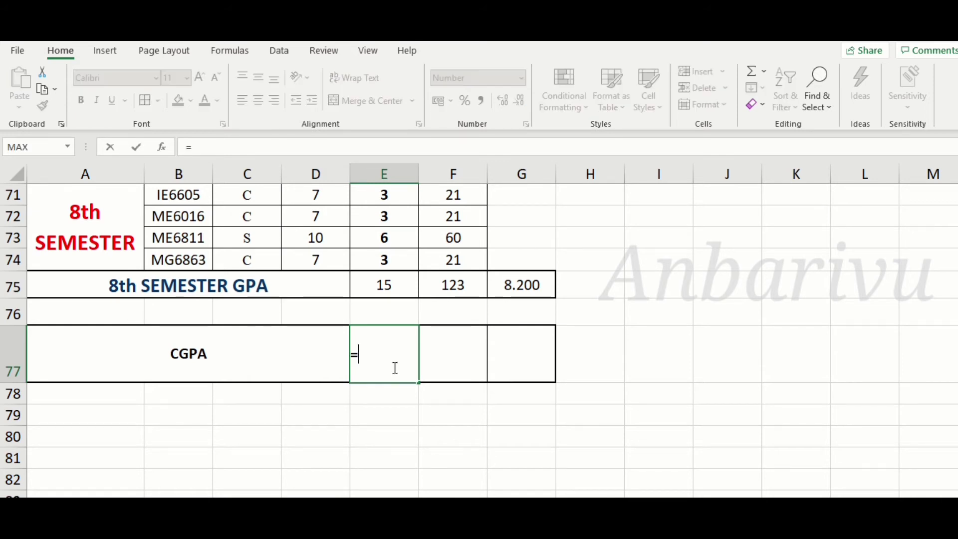
pyautogui.click(387, 286)
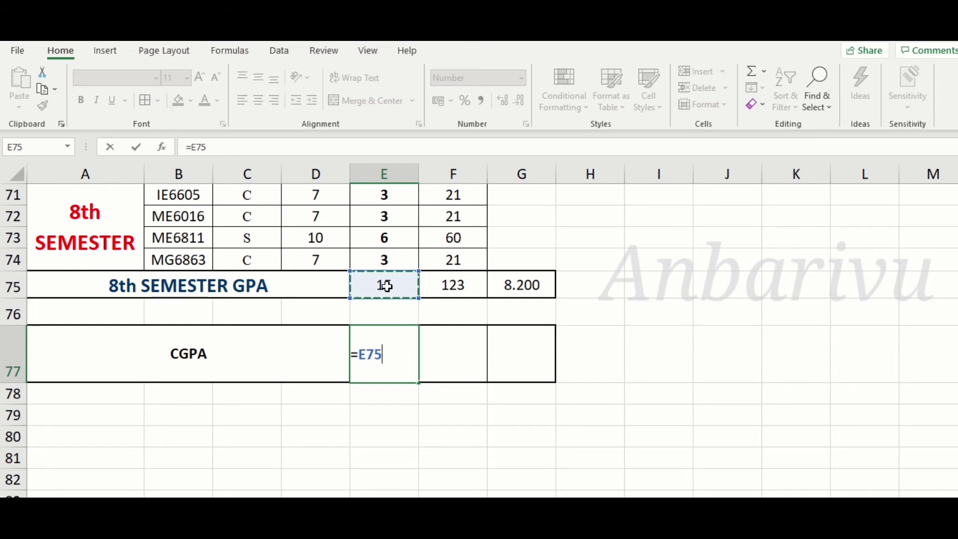
pyautogui.write('+')
pyautogui.scroll(3, 387, 286)
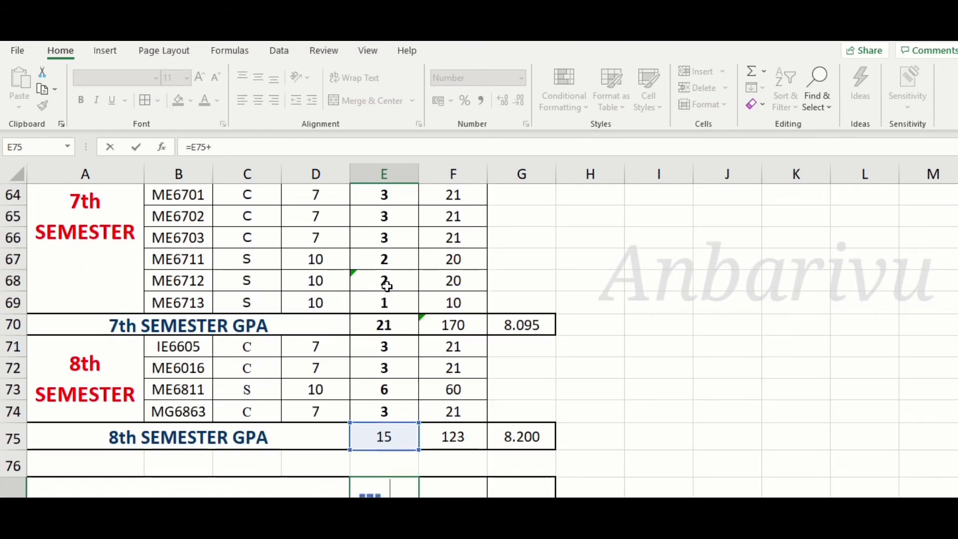
pyautogui.click(384, 326)
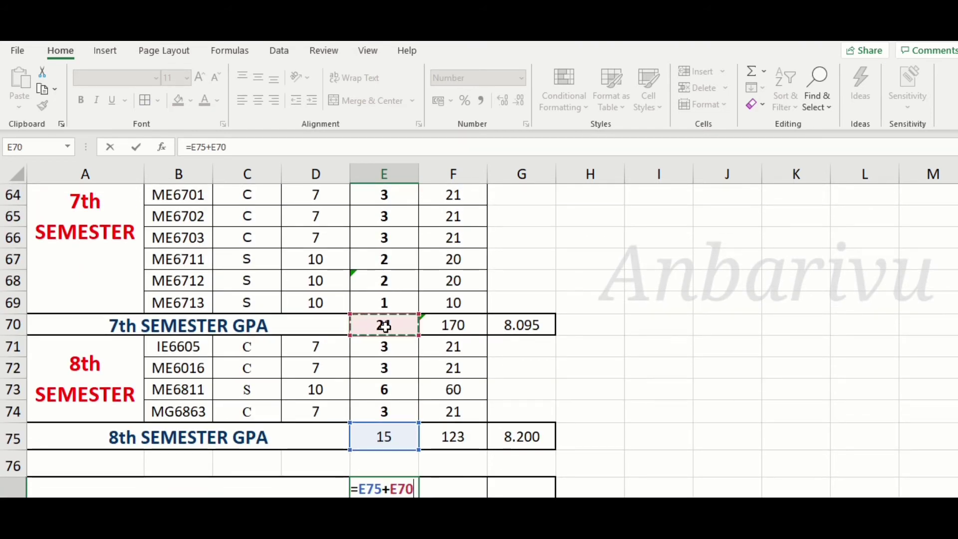
pyautogui.write('+')
pyautogui.scroll(2, 386, 327)
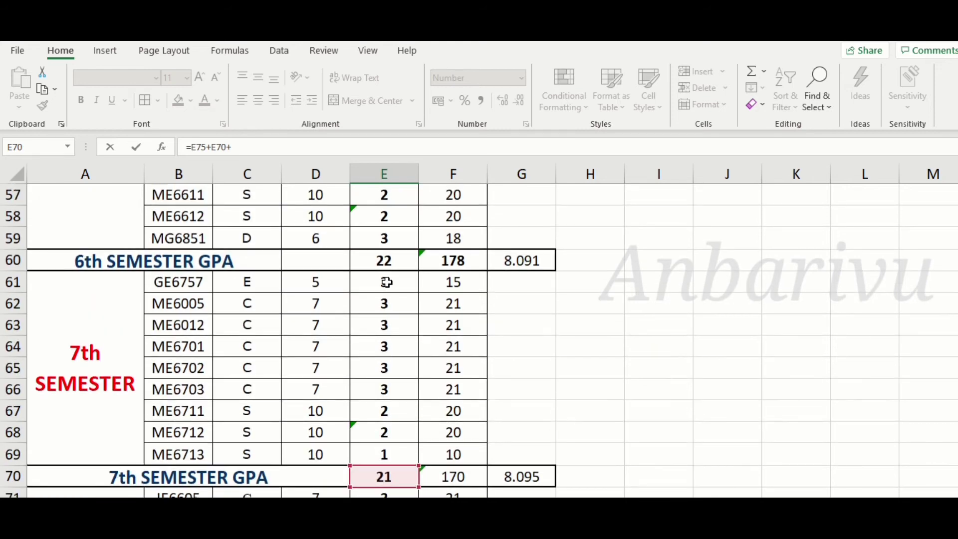
pyautogui.click(390, 261)
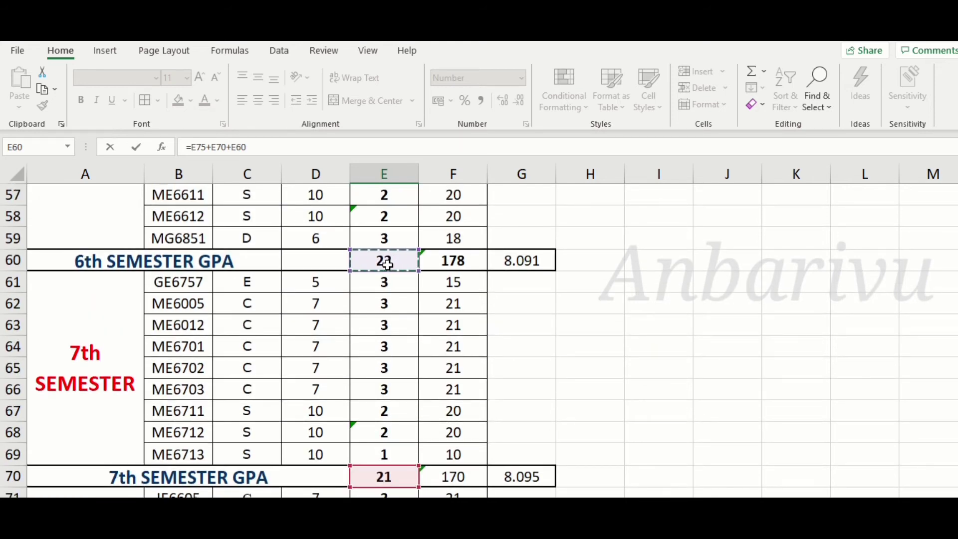
pyautogui.write('+')
pyautogui.scroll(3, 388, 273)
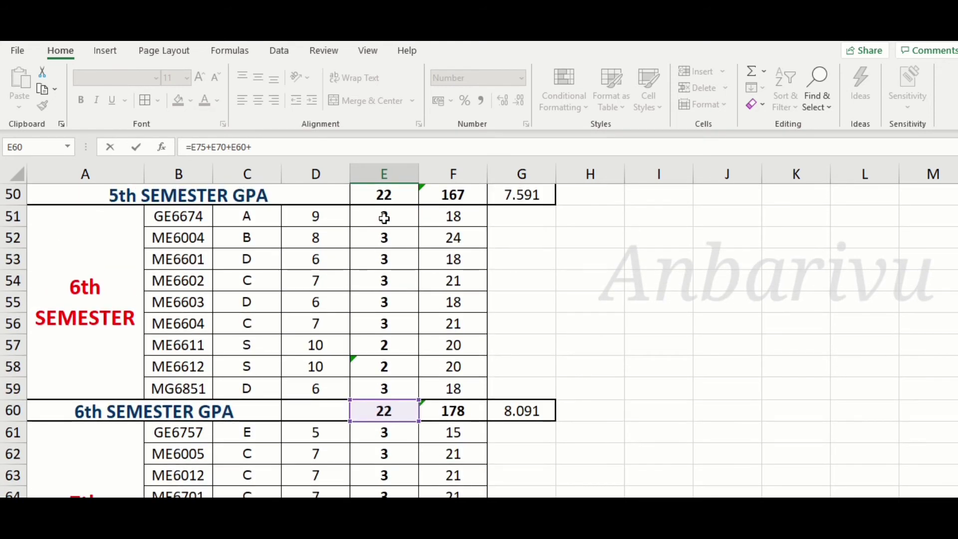
pyautogui.click(387, 195)
pyautogui.write('+')
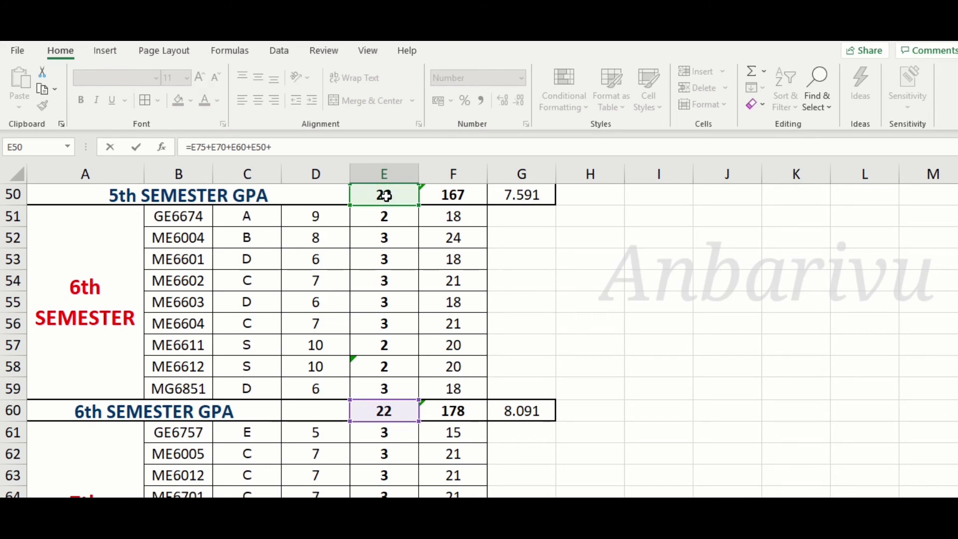
# Add the 4th to 1st semester credit totals (E40, E30, E20, E11) to finish the sum at 182
pyautogui.scroll(2, 391, 232)
pyautogui.scroll(2, 390, 235)
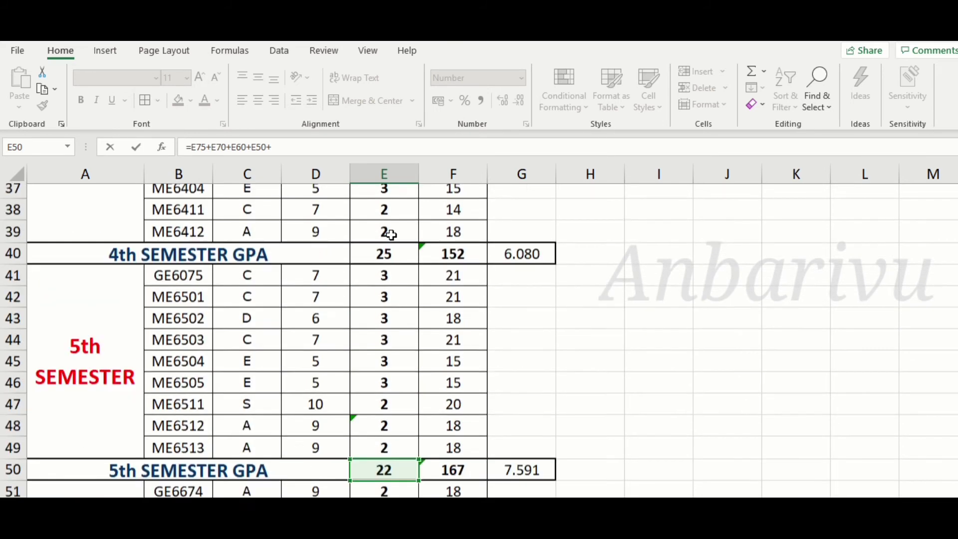
pyautogui.click(380, 286)
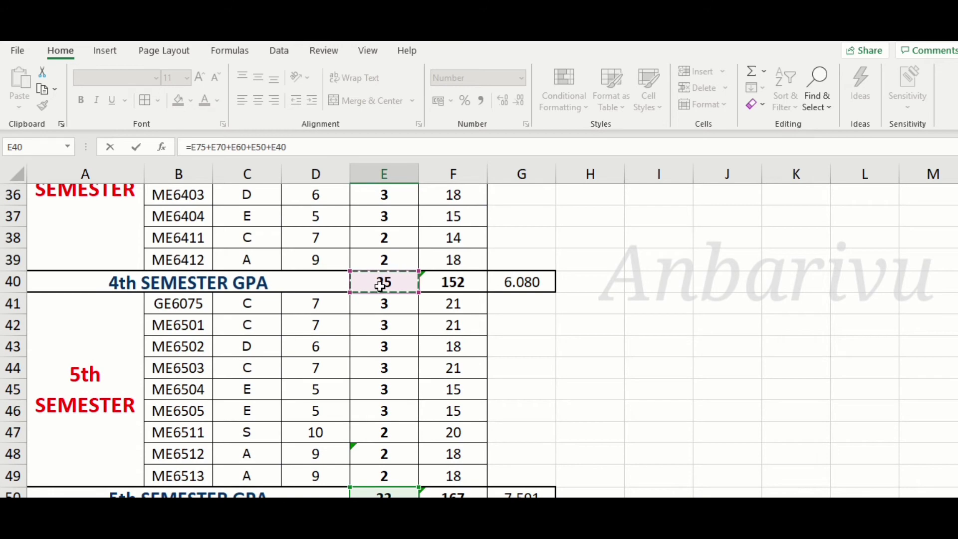
pyautogui.write('+')
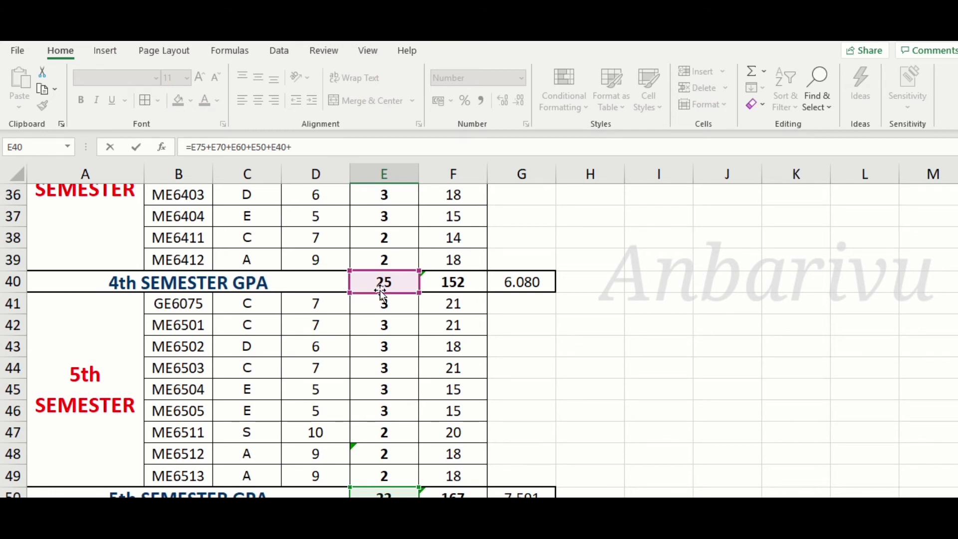
pyautogui.scroll(2, 381, 288)
pyautogui.click(376, 221)
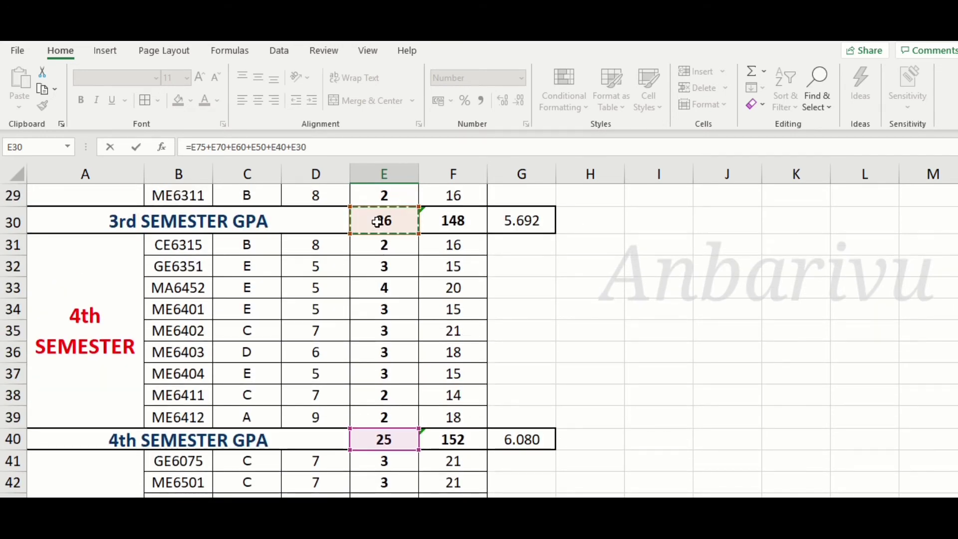
pyautogui.write('+')
pyautogui.scroll(2, 381, 229)
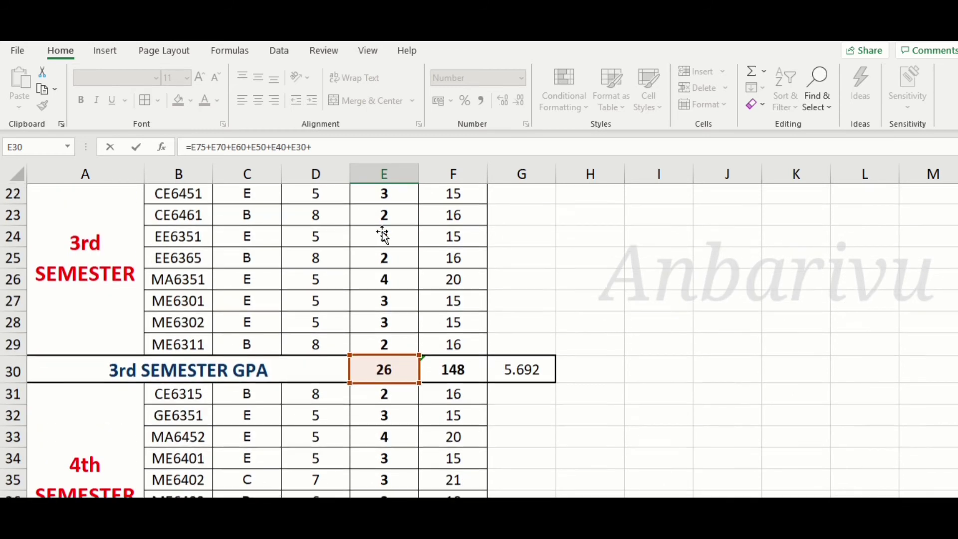
pyautogui.scroll(2, 382, 235)
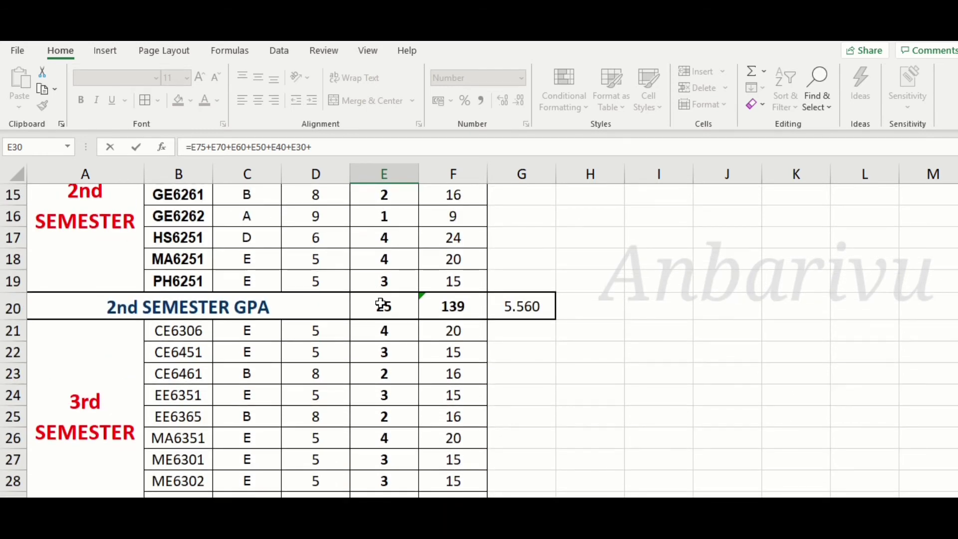
pyautogui.click(382, 305)
pyautogui.write('+')
pyautogui.scroll(2, 382, 294)
pyautogui.click(377, 264)
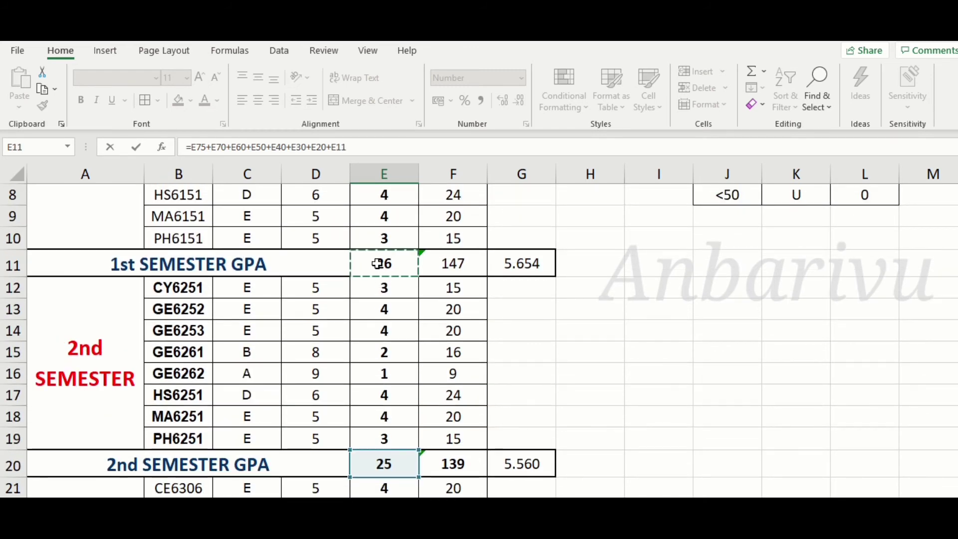
pyautogui.press('Return')
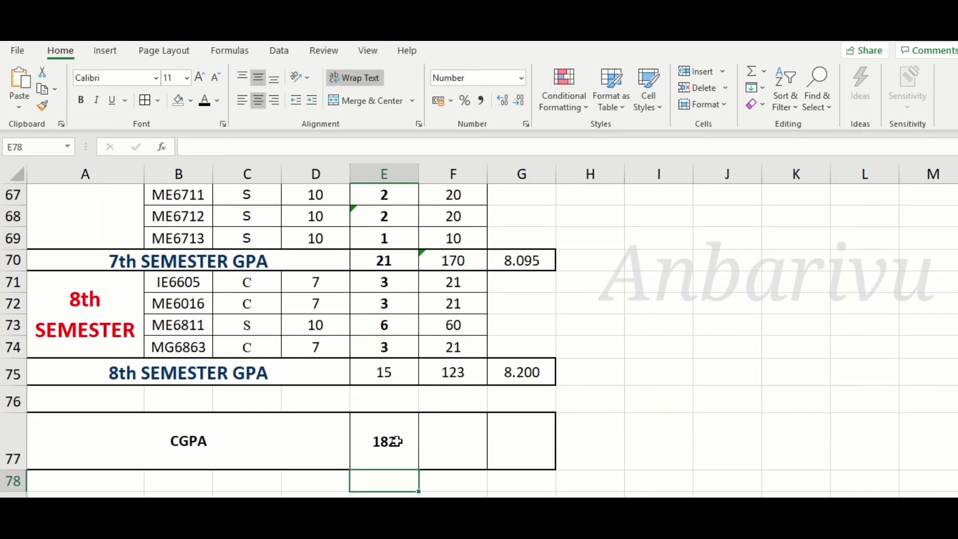
# Copy the total into F77 for 1224 C*GP, and compute CGPA in G77 as =F77/E77 (6.725)
pyautogui.click(395, 441)
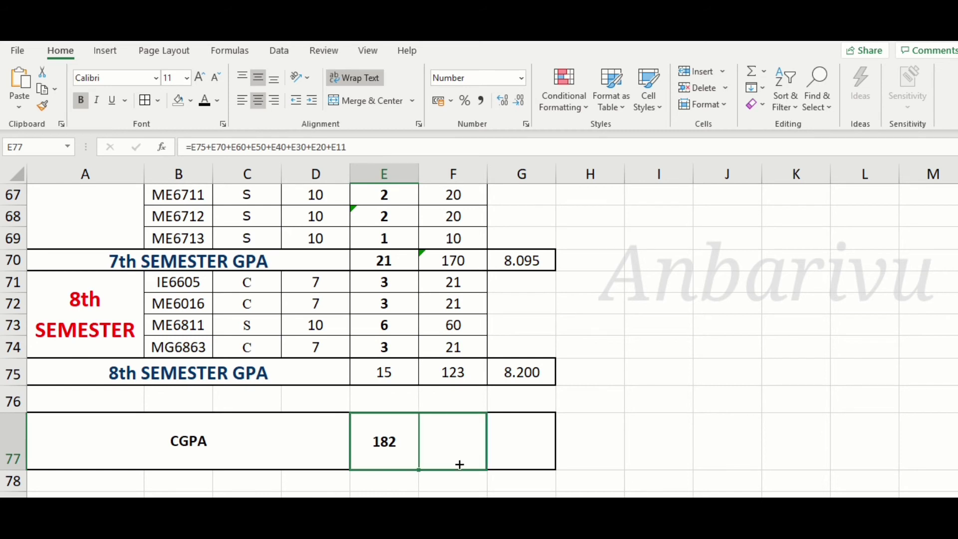
pyautogui.moveTo(419, 470); pyautogui.dragTo(461, 461)
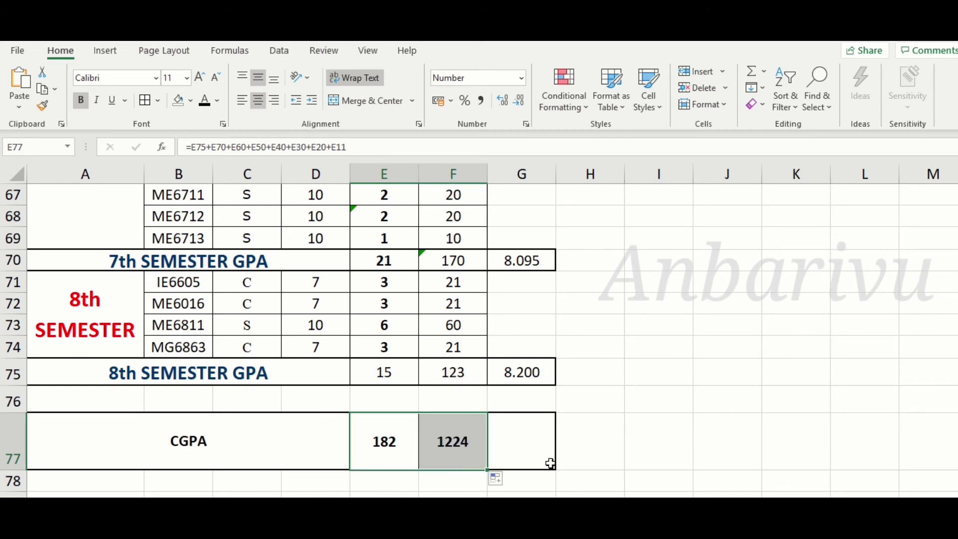
pyautogui.click(523, 460)
pyautogui.write('=')
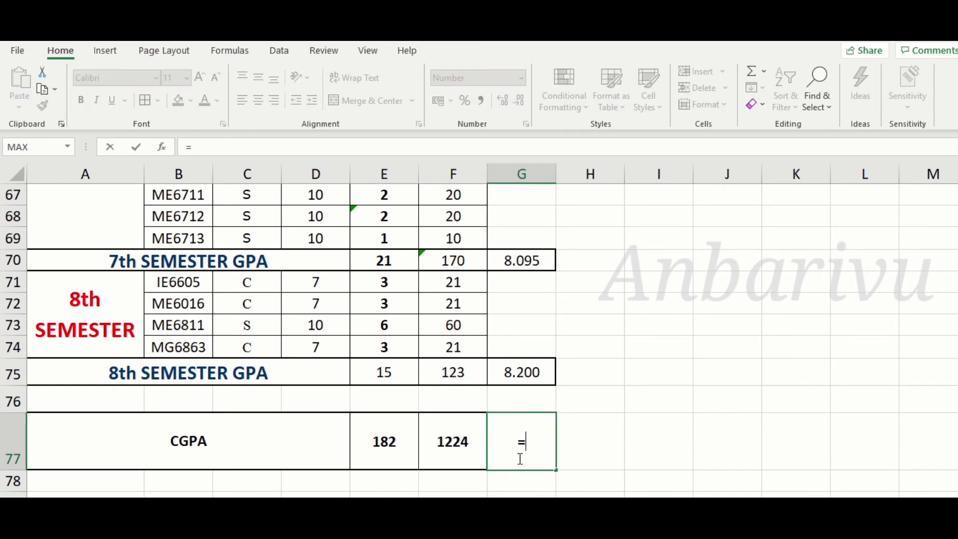
pyautogui.click(460, 450)
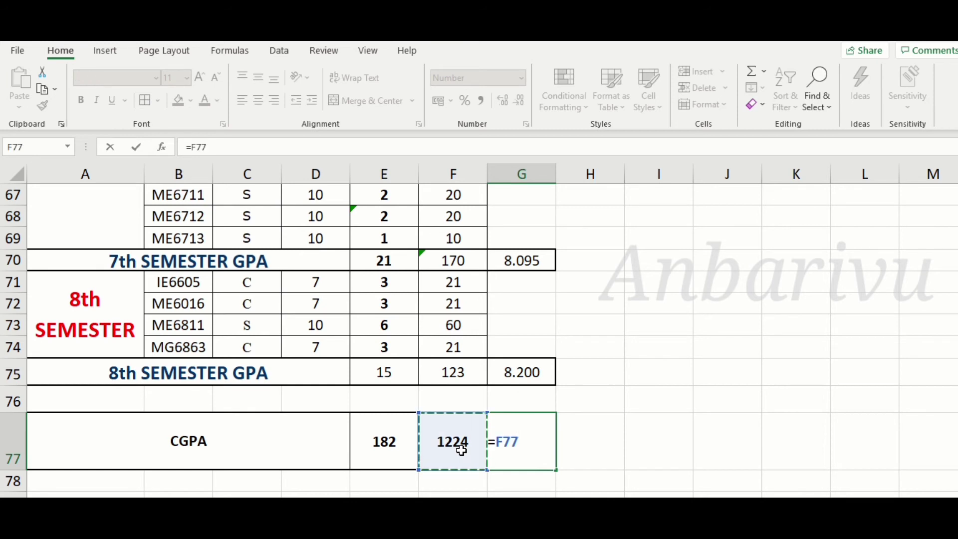
pyautogui.write('/')
pyautogui.click(402, 451)
pyautogui.press('Return')
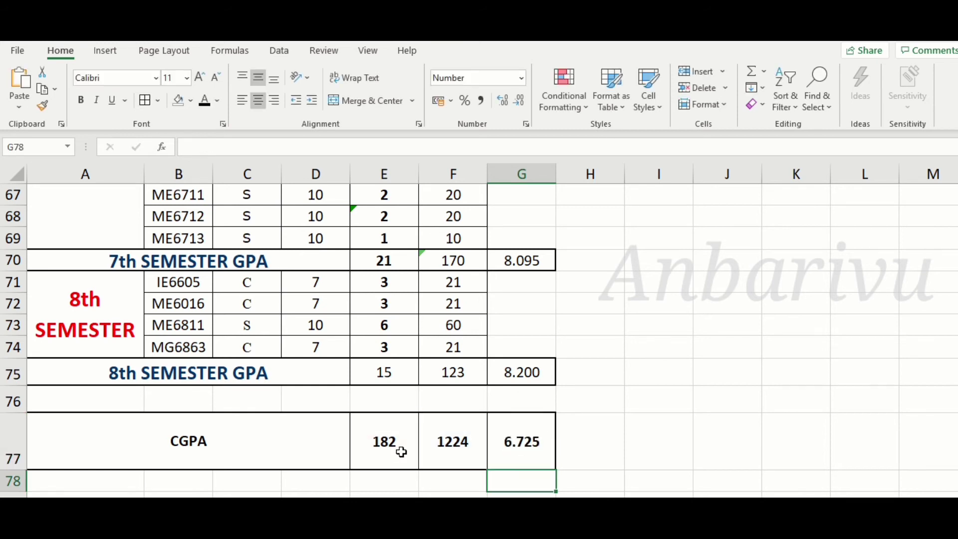
# Check the CGPA formula in G77, then scroll back to the top of the sheet
pyautogui.click(663, 455)
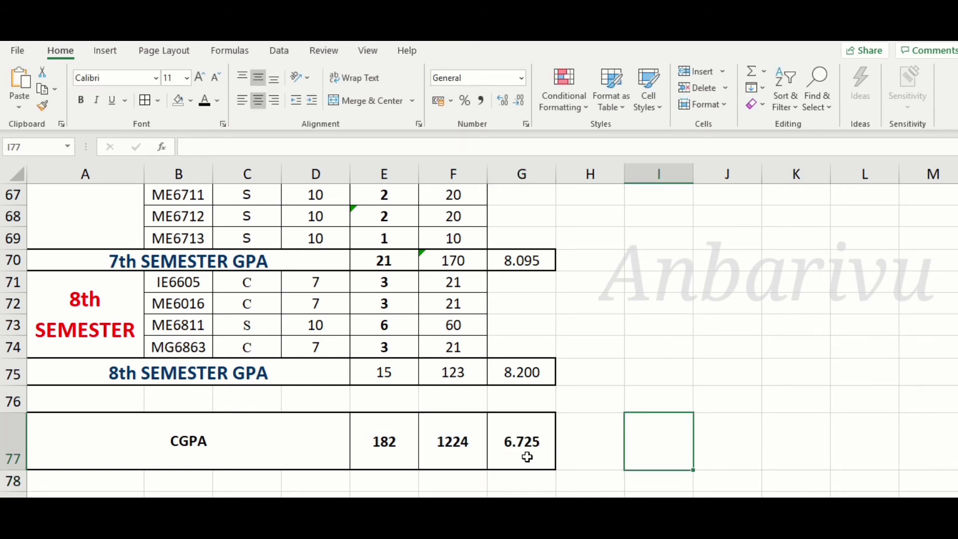
pyautogui.click(528, 458)
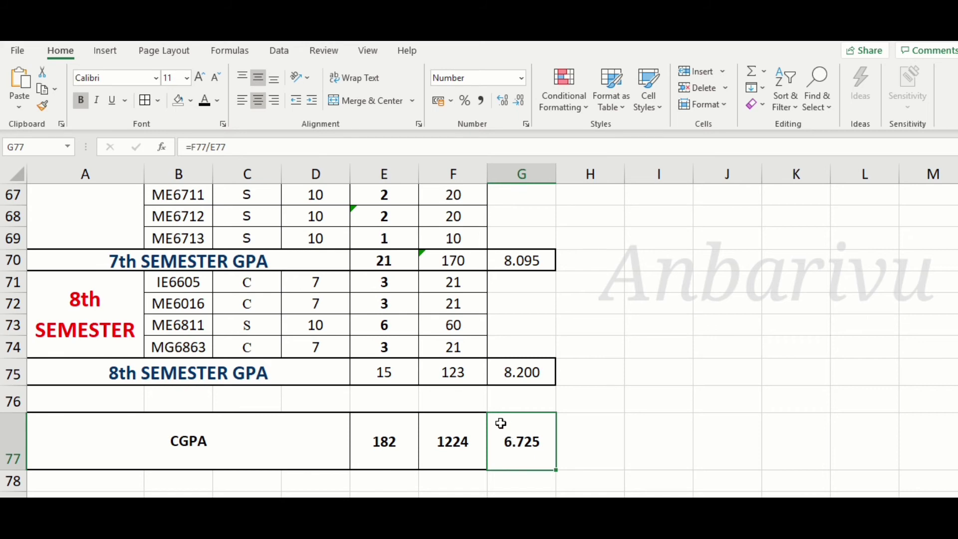
pyautogui.scroll(7, 501, 423)
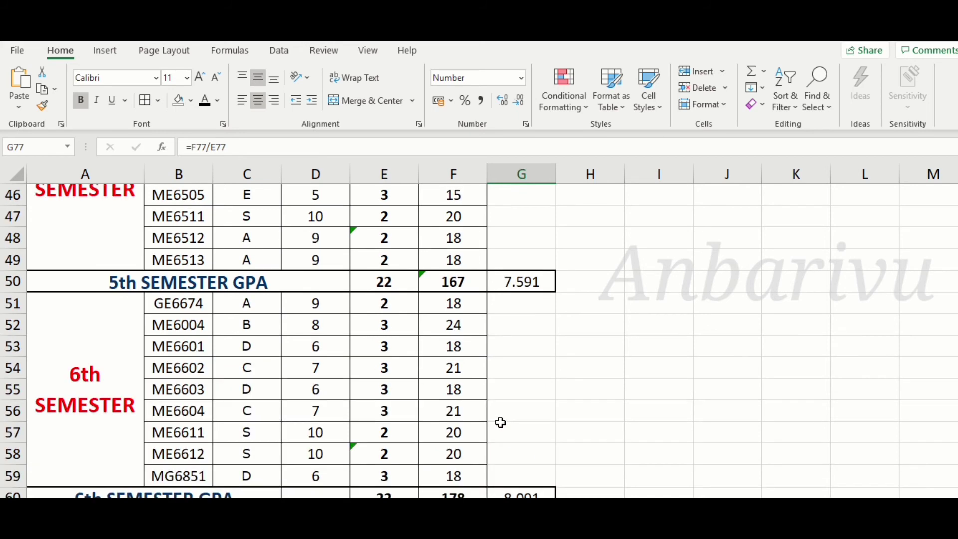
pyautogui.scroll(12, 501, 423)
pyautogui.scroll(2, 501, 424)
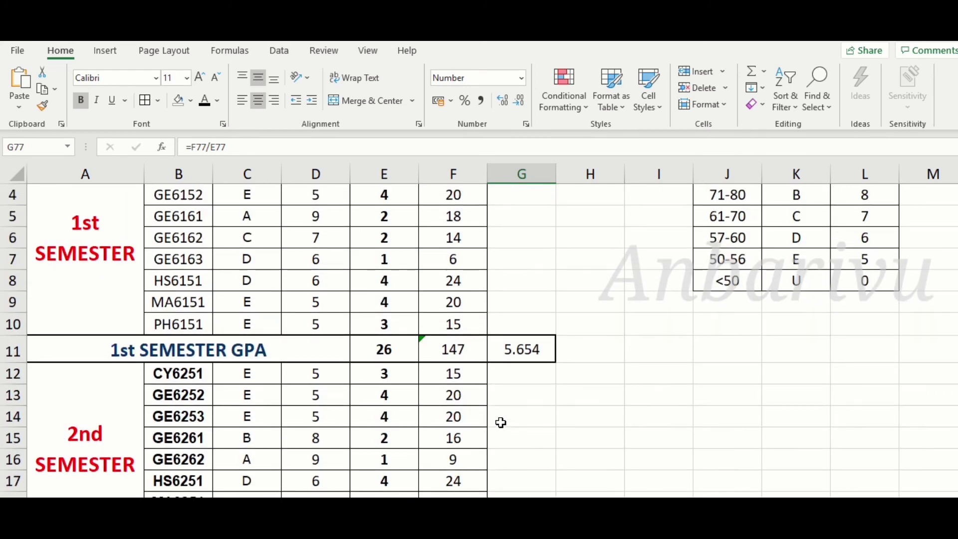
pyautogui.scroll(1, 501, 423)
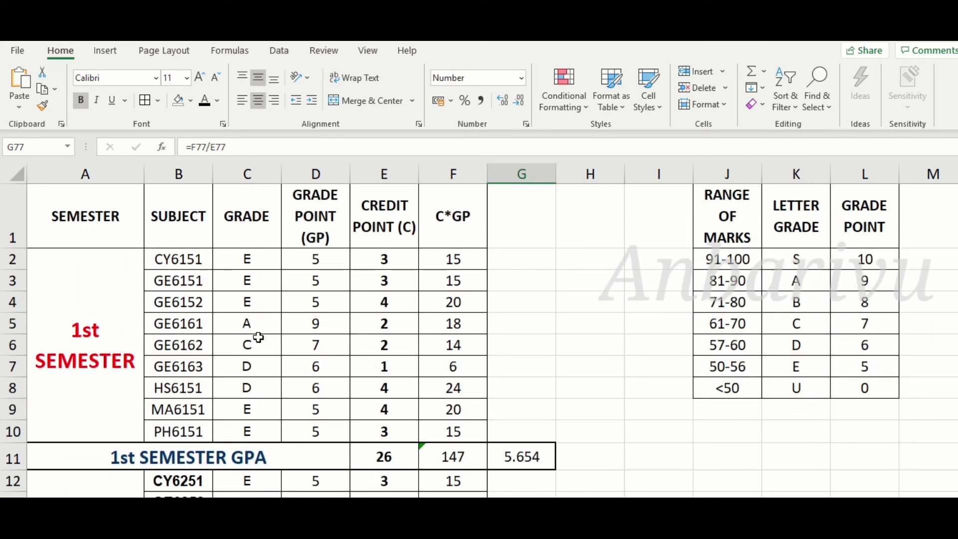
# Enter U in C3, 0 in D3 and 0 in E3 for GE6151, giving 1st semester GPA 5.739
pyautogui.click(258, 330)
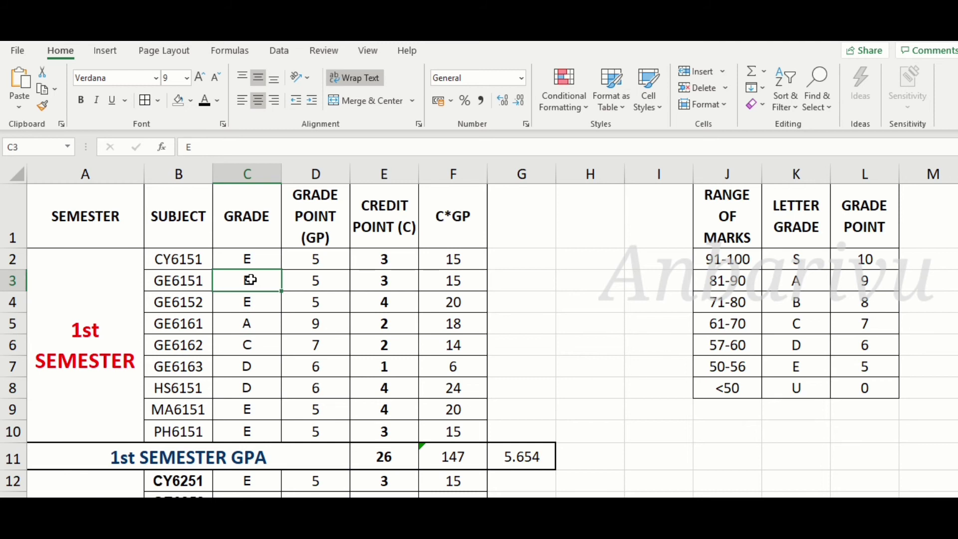
pyautogui.write('U')
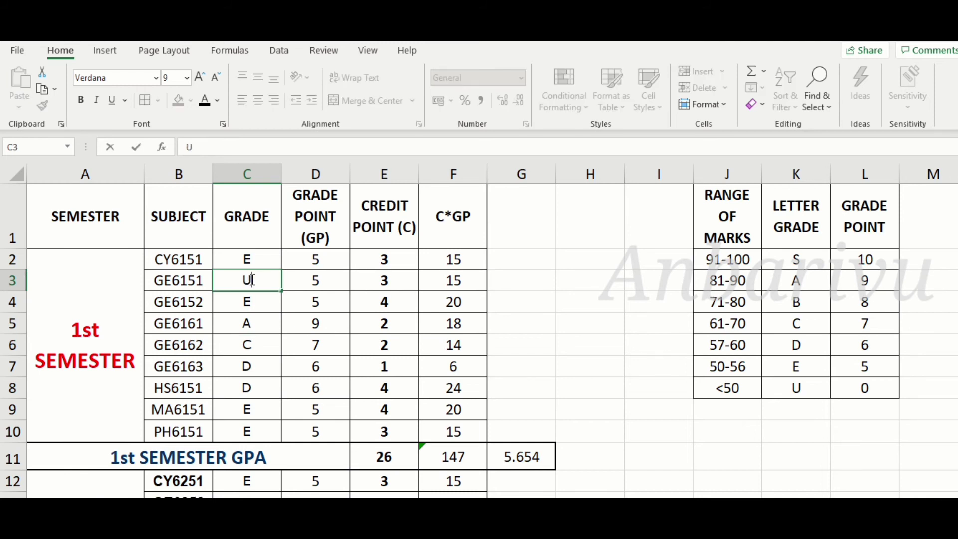
pyautogui.click(314, 280)
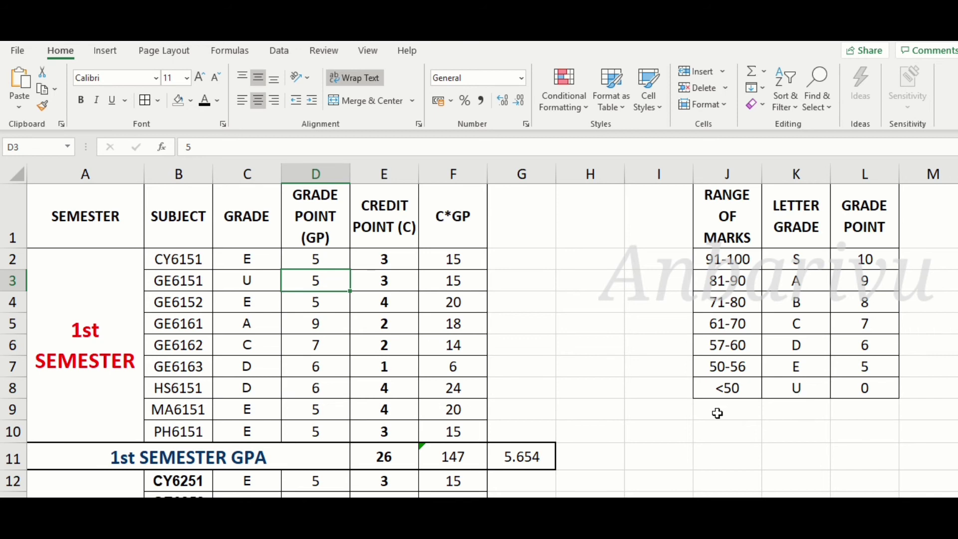
pyautogui.write('0')
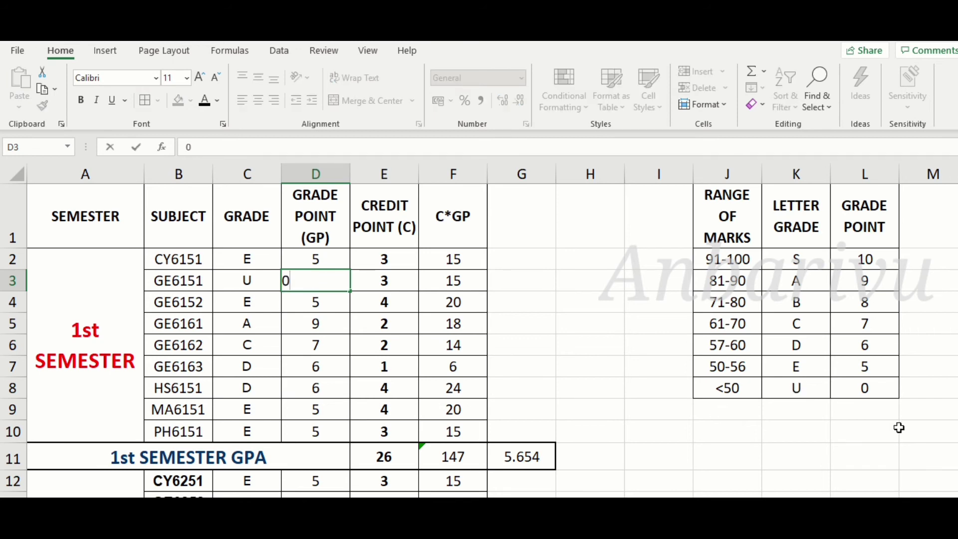
pyautogui.click(615, 339)
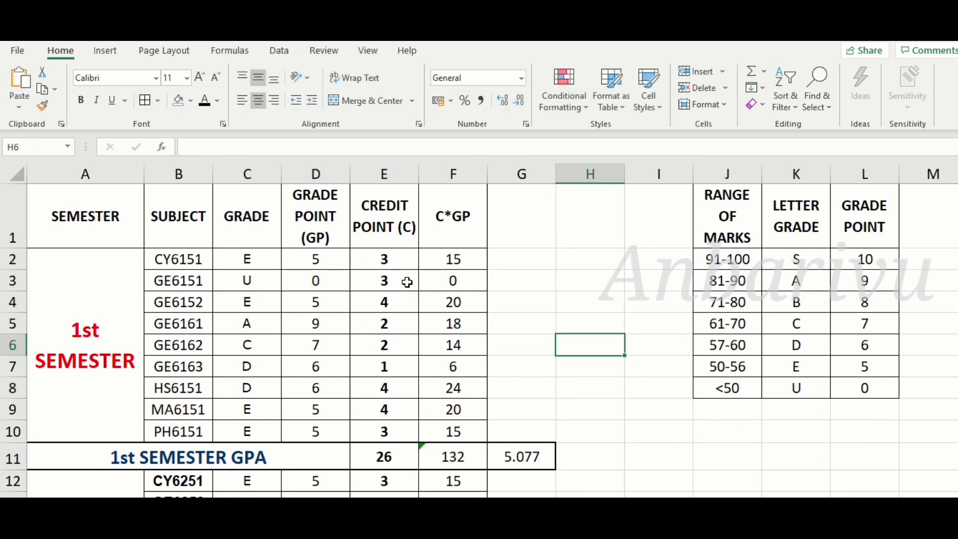
pyautogui.click(401, 283)
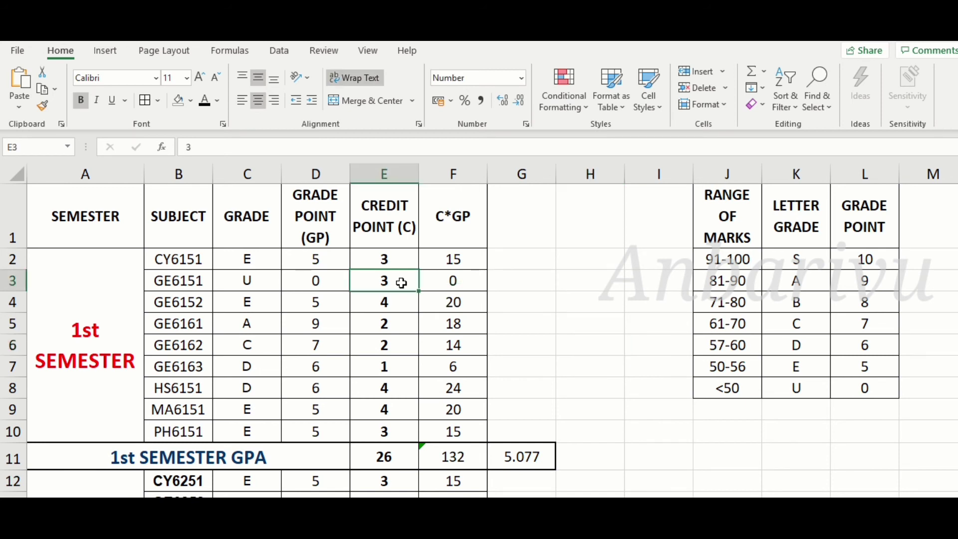
pyautogui.write('0')
pyautogui.press('Return')
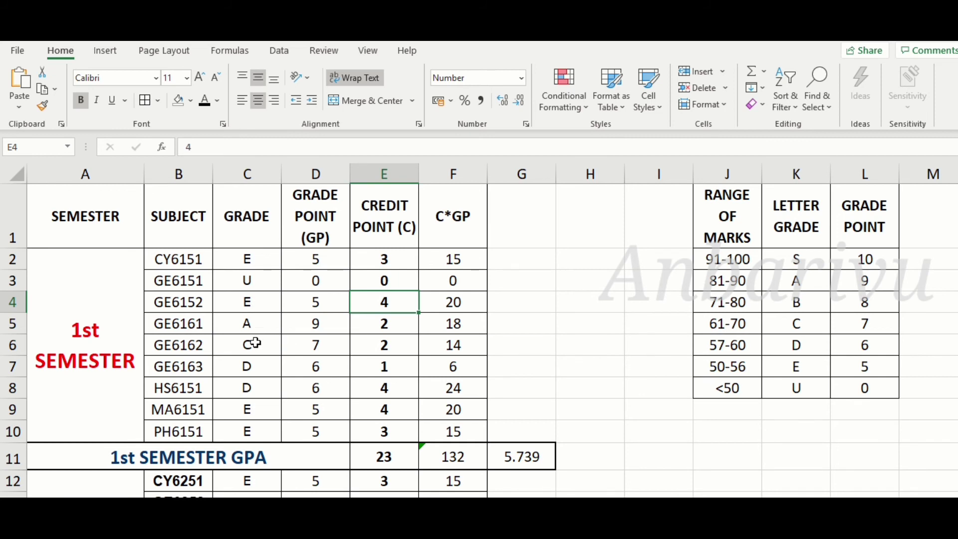
# Enter U in C6, 0 in D6 and 0 in E6 for GE6162, giving 1st semester GPA 5.619
pyautogui.click(254, 344)
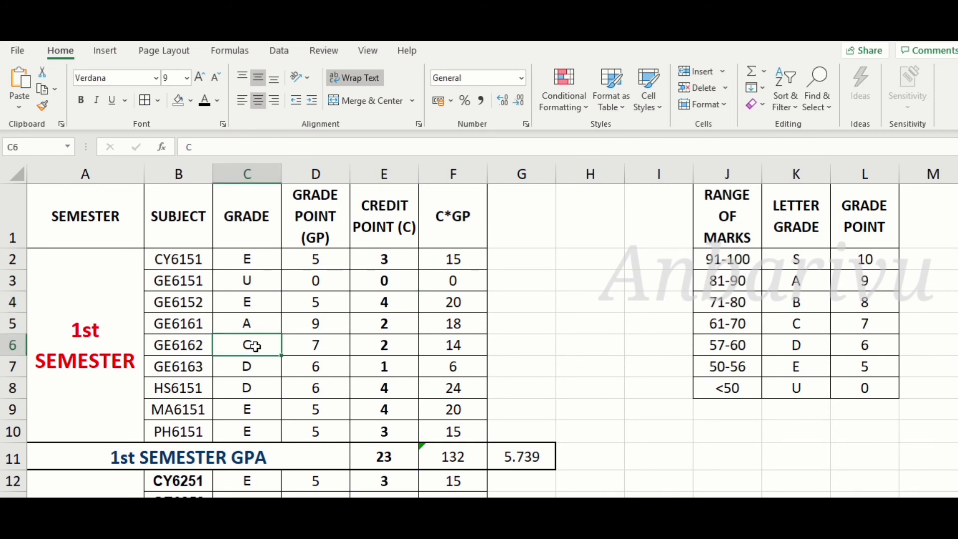
pyautogui.write('U')
pyautogui.press('Tab')
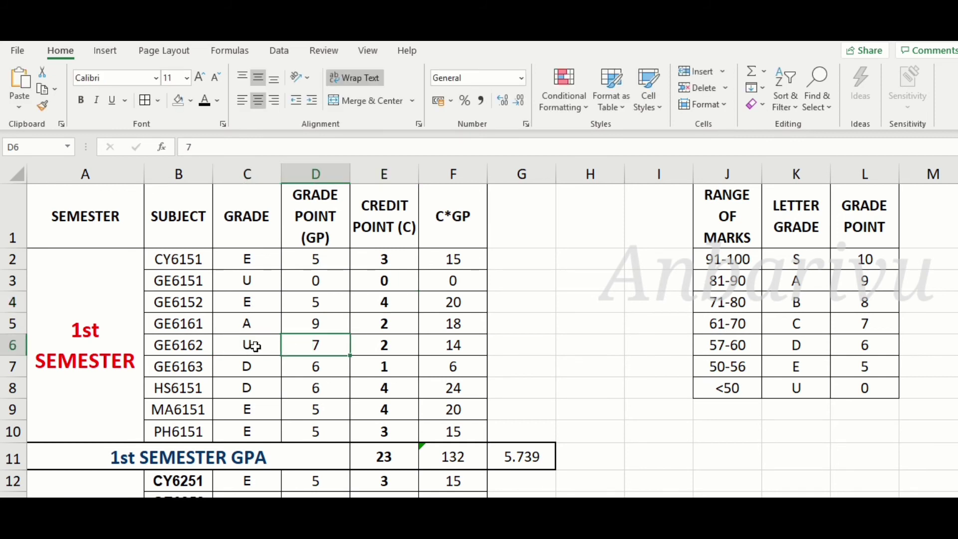
pyautogui.write('0')
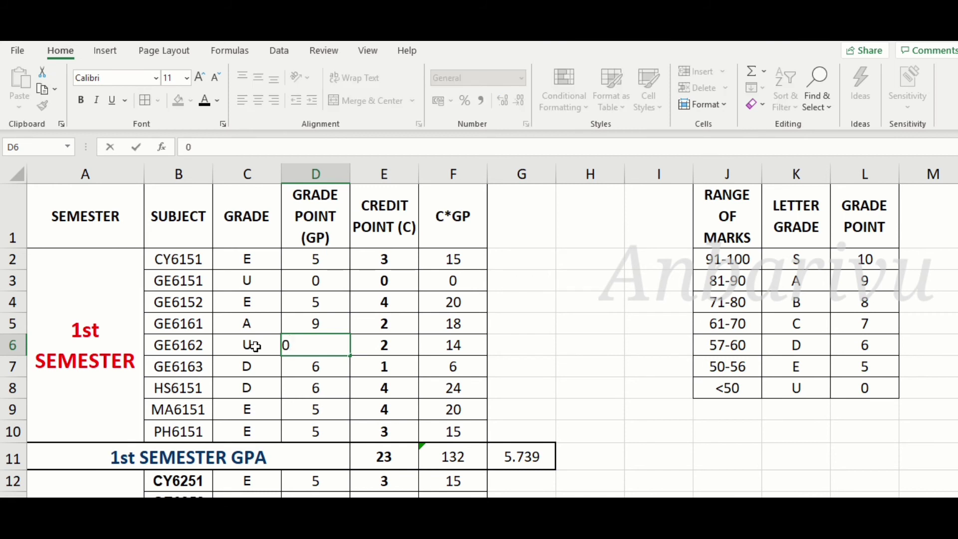
pyautogui.press('Tab')
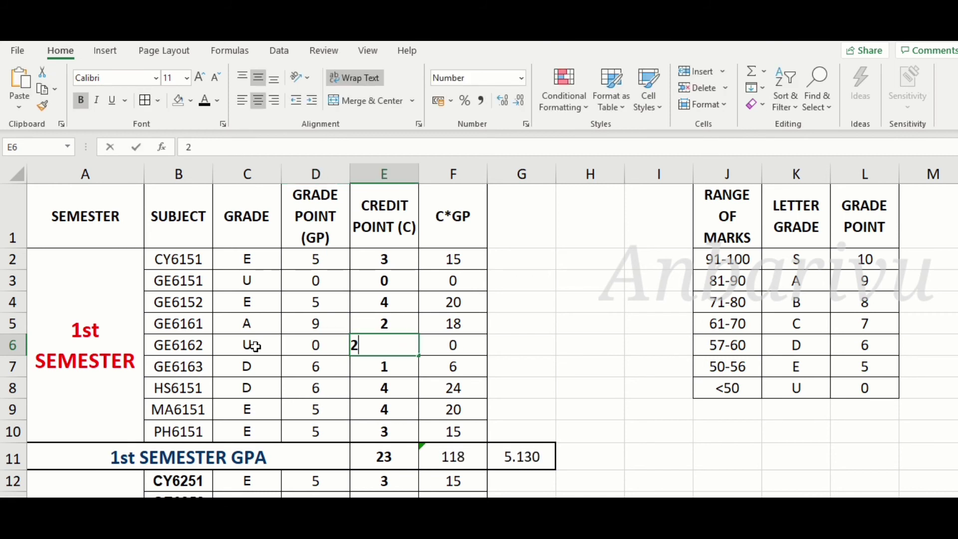
pyautogui.write('0')
pyautogui.press('Return')
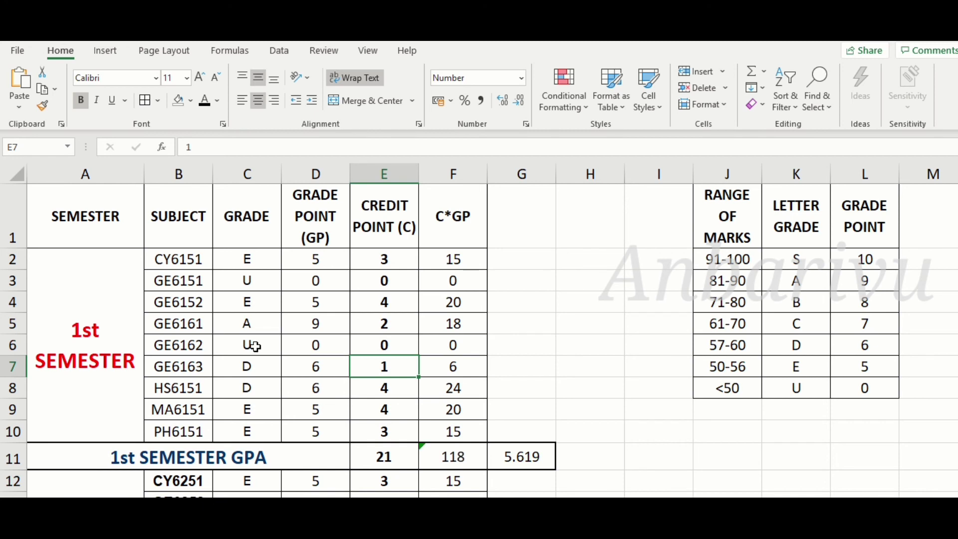